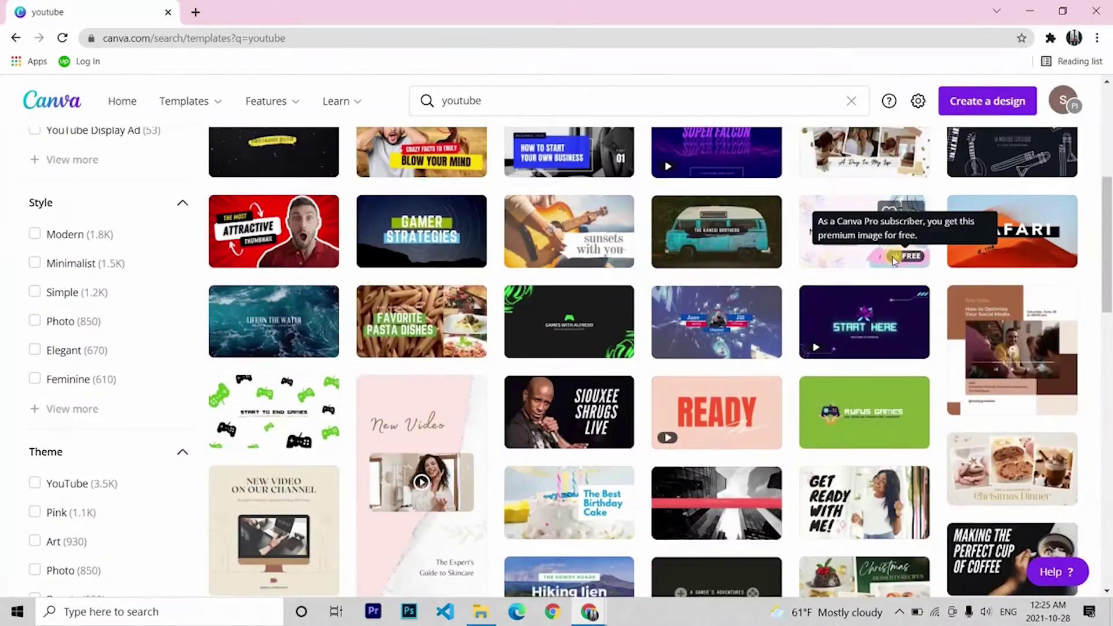
Open the Most Attractive Youtube Thumbnail template and give Page 2 the red wood background.
scroll(733, 436, "down", 10)
scroll(734, 436, "up", 7)
left_click(734, 436)
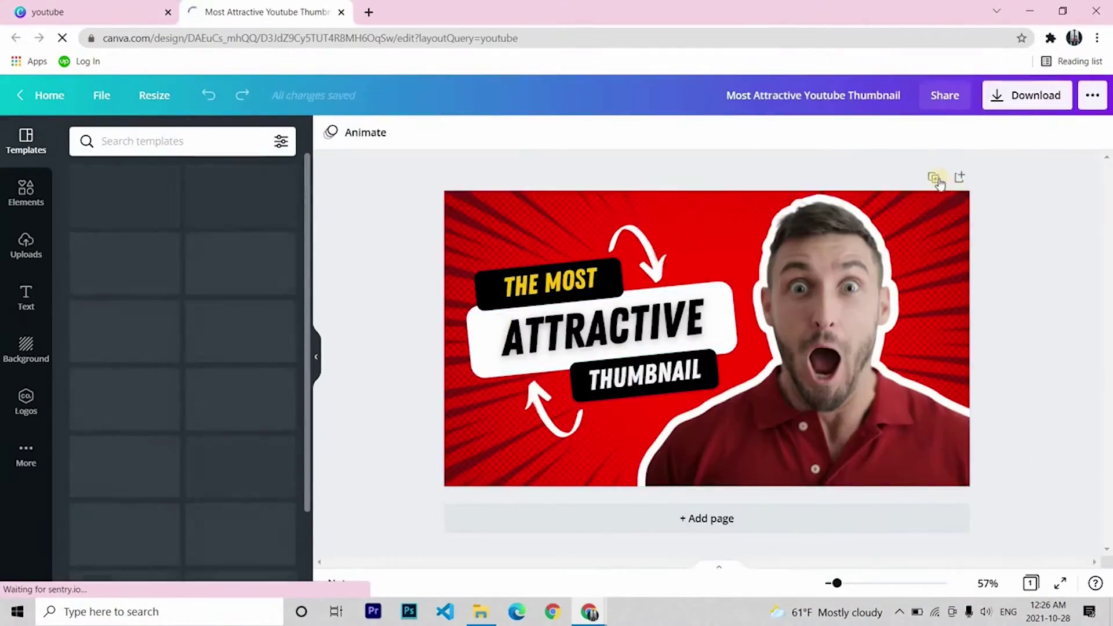
left_click(155, 141)
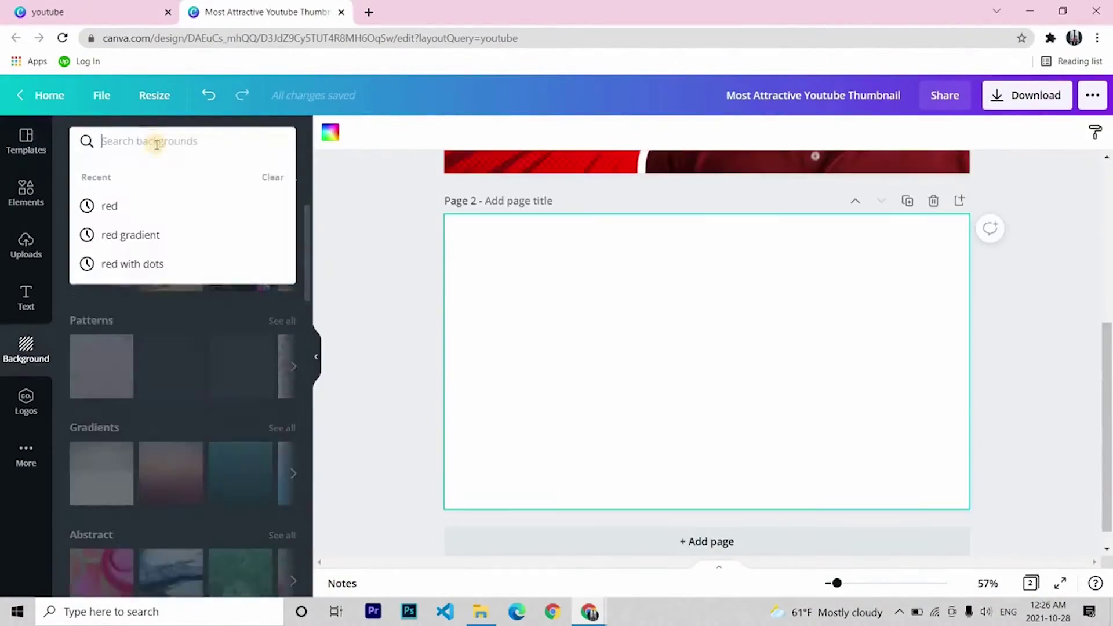
type("red")
key("Return")
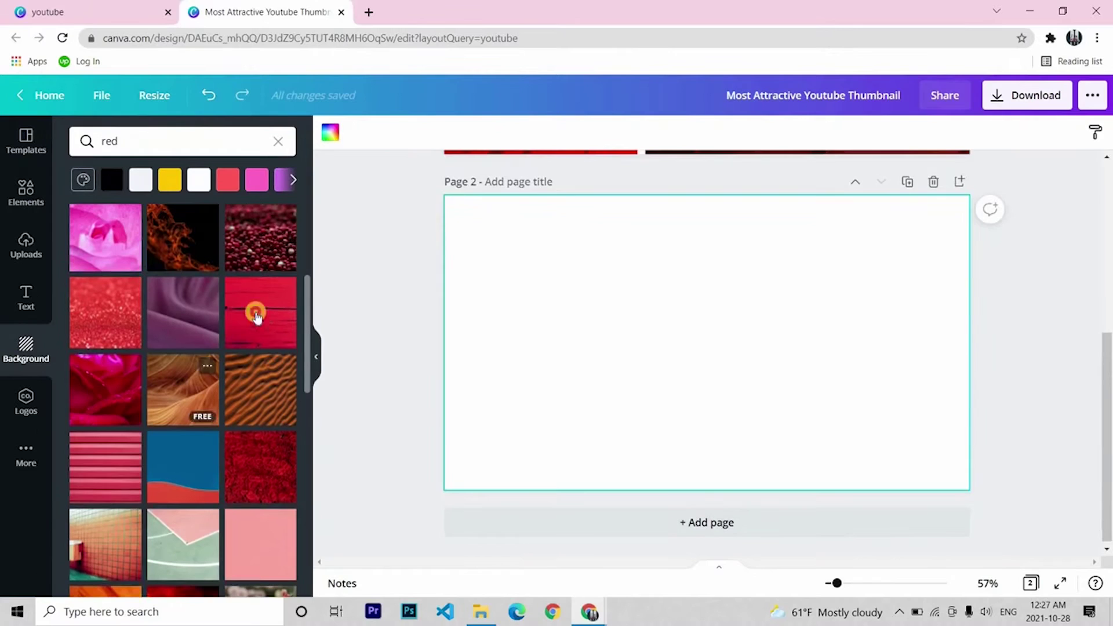
left_click(260, 313)
Add the uploaded woman photo, flip it horizontally, remove its background and enlarge it.
left_click(45, 249)
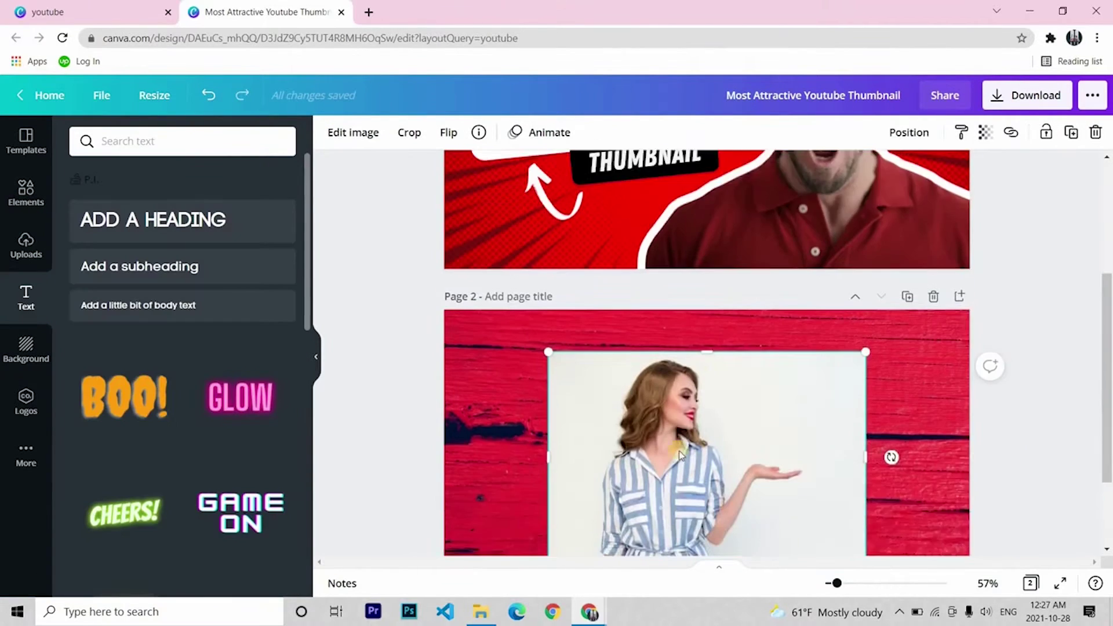
left_click(448, 132)
left_click(353, 132)
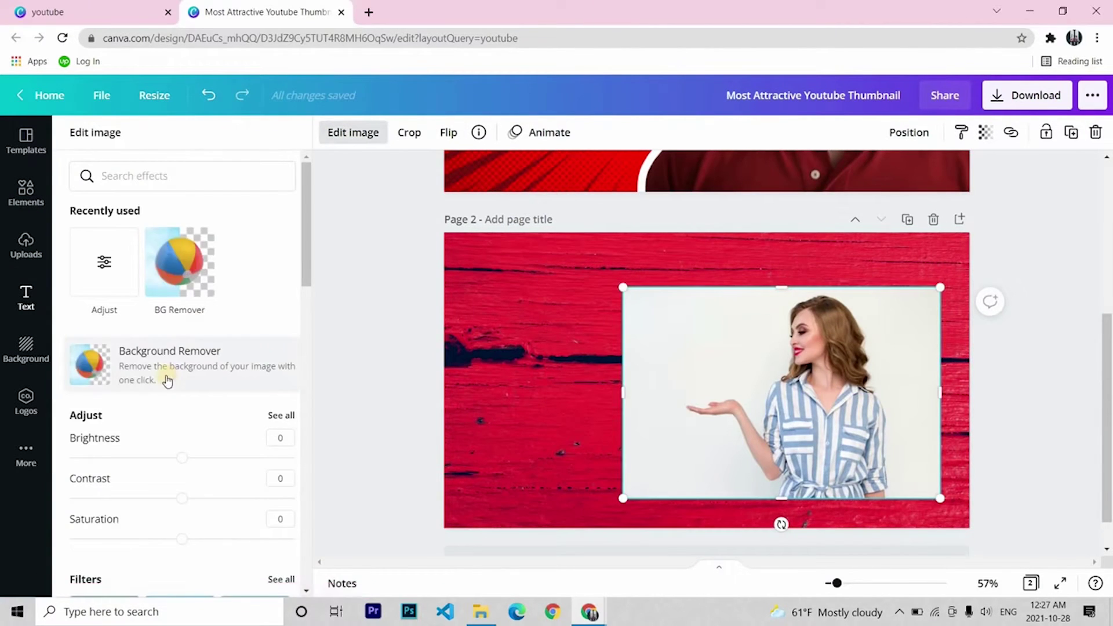
left_click(167, 365)
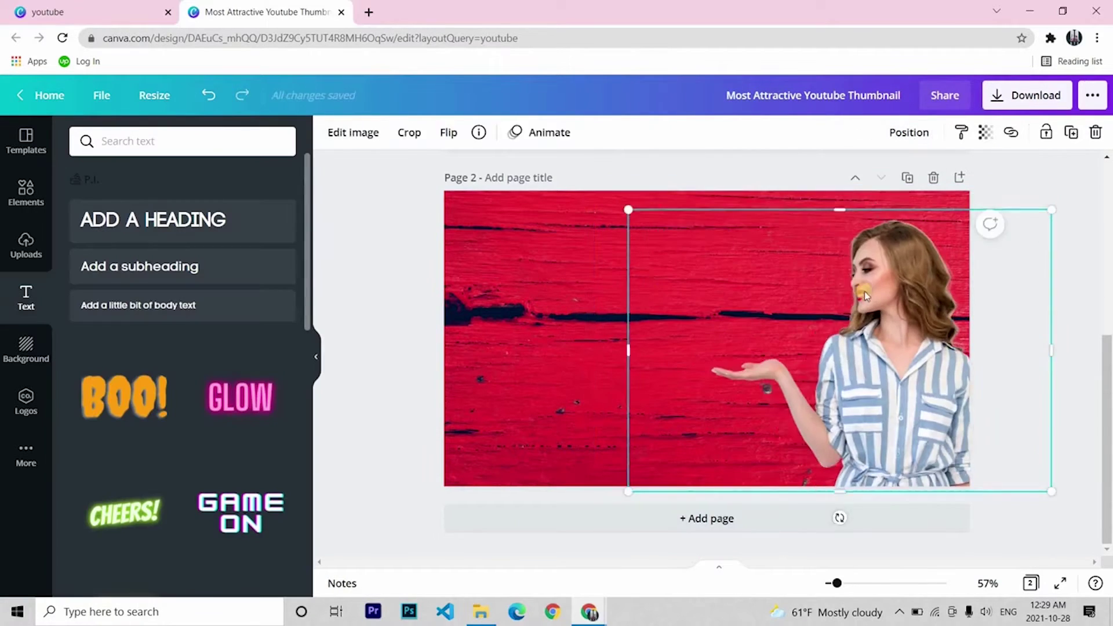
mouse_move(628, 210)
left_mouse_down()
mouse_move(561, 167)
mouse_move(621, 203)
left_mouse_up()
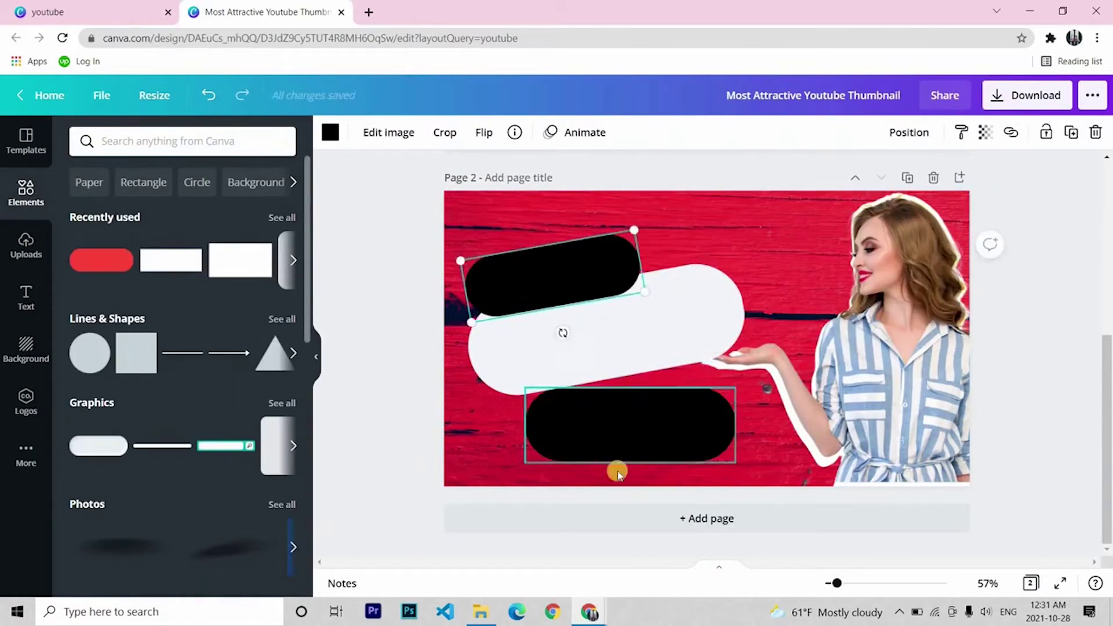
left_click(16, 299)
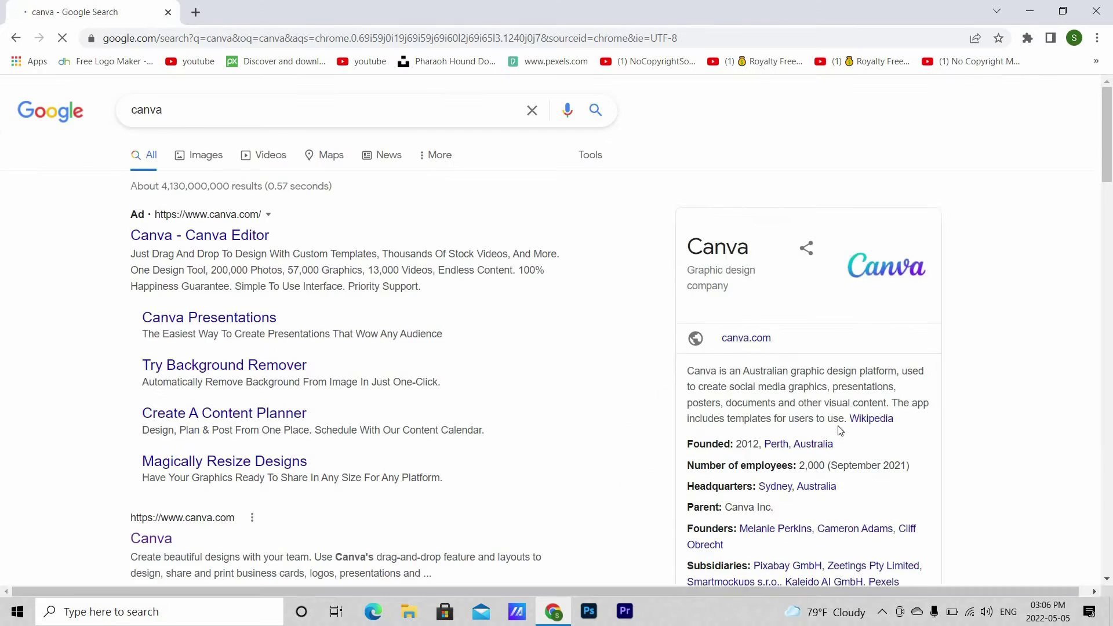
Scroll up and down through the Google results for 'canva'.
scroll(841, 431, "down", 3)
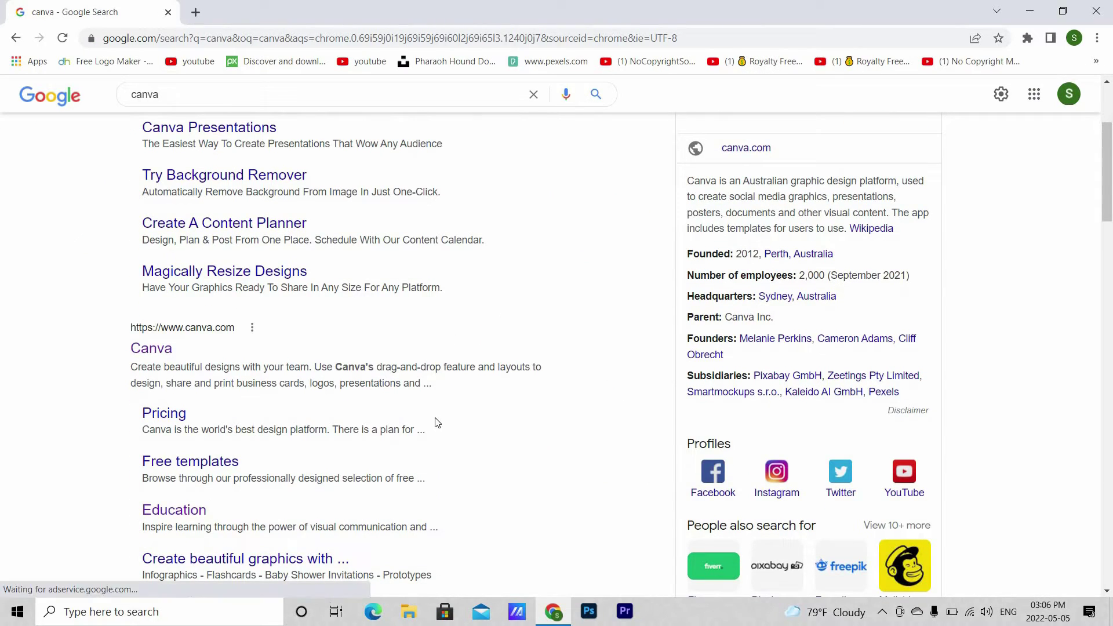
scroll(347, 246, "up", 3)
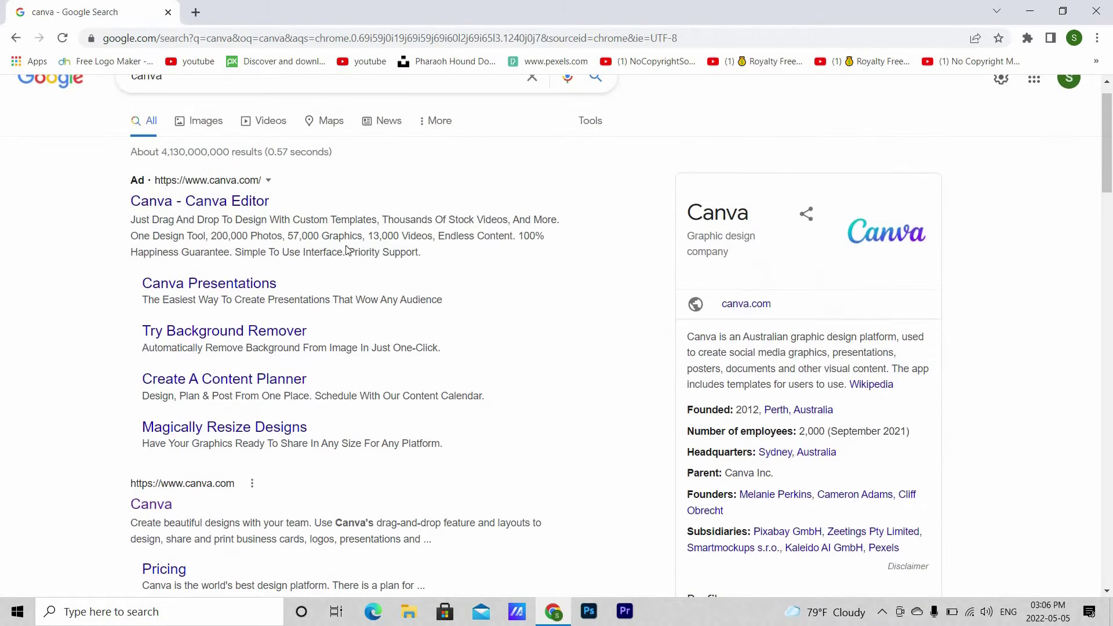
scroll(347, 246, "down", 5)
scroll(348, 249, "up", 7)
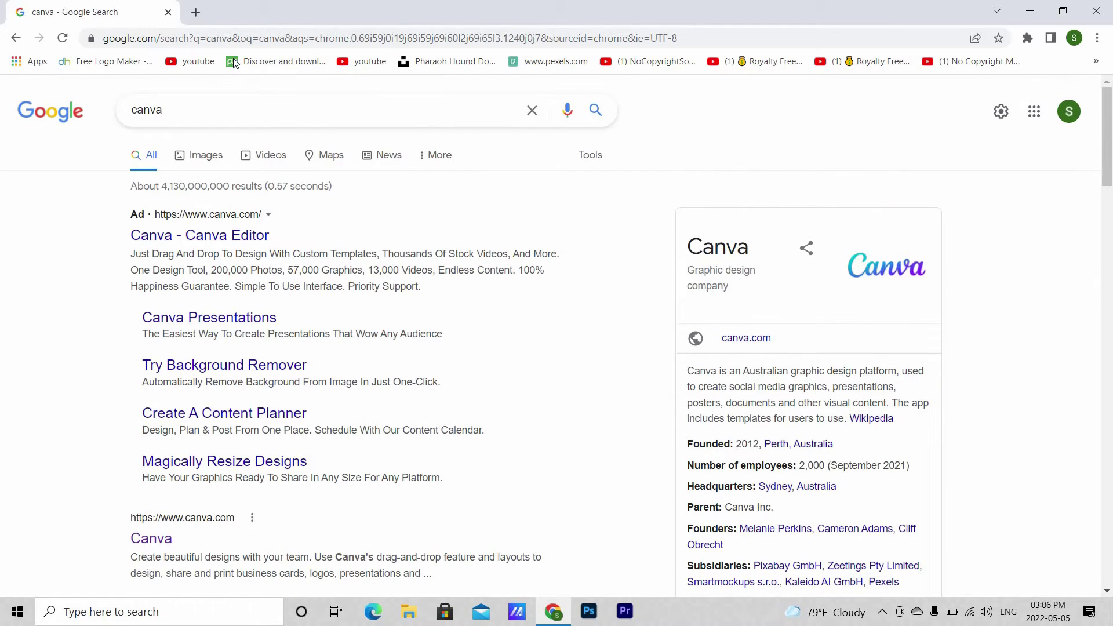
Go to canva.com from the address bar and scroll its home page.
left_click(238, 37)
type("ca")
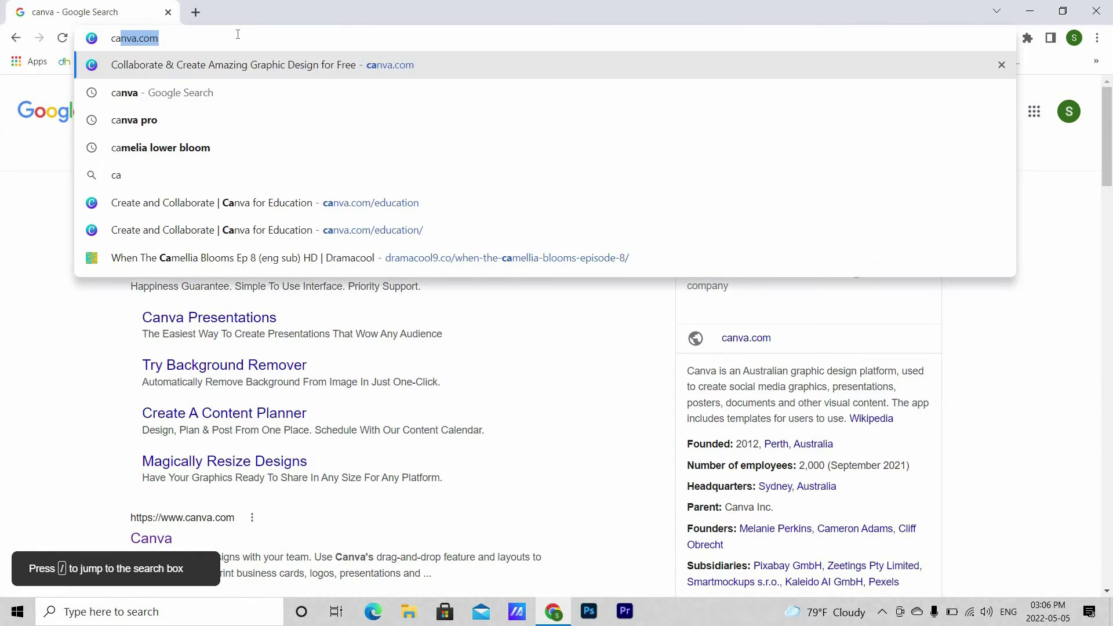
key("Return")
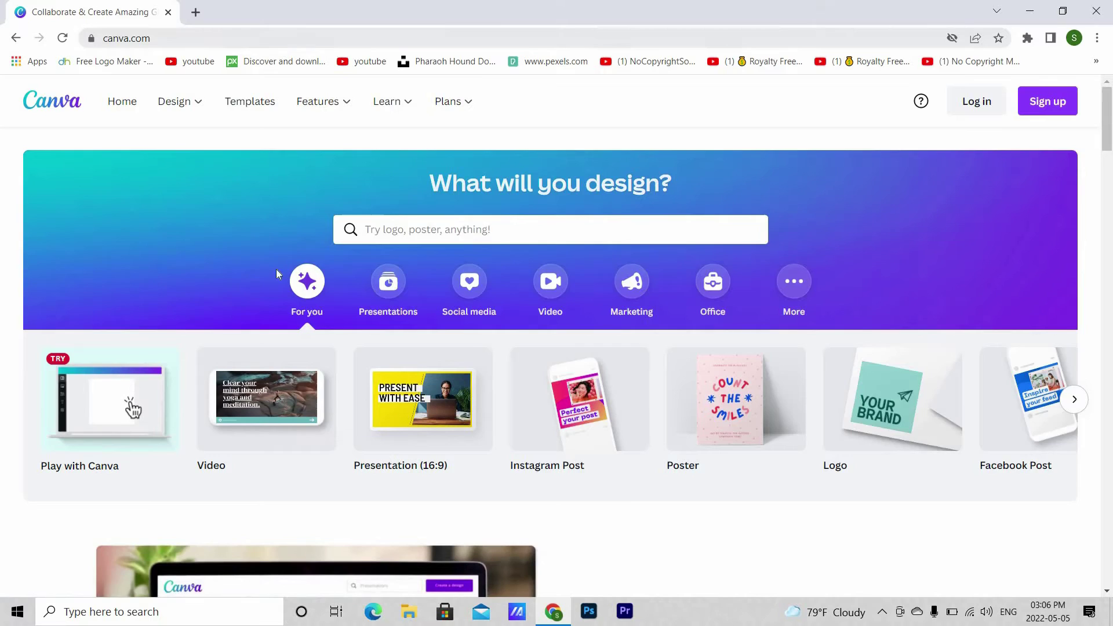
scroll(276, 269, "down", 3)
scroll(276, 269, "down", 3)
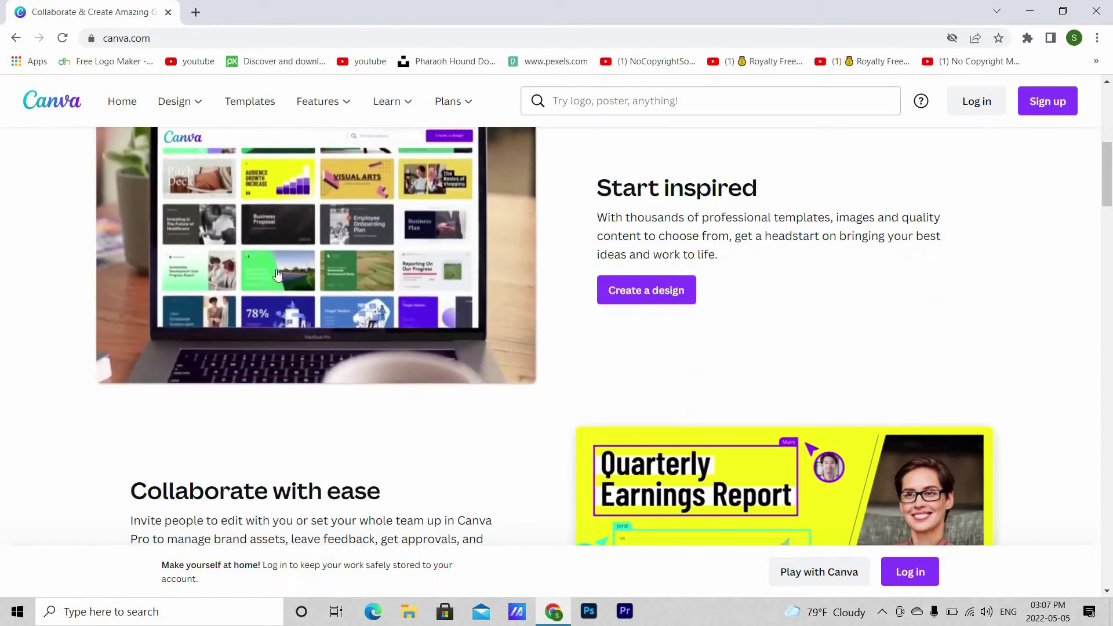
scroll(267, 232, "up", 8)
Load canva.com/education and scroll through its free Pro features for educators.
left_click(237, 31)
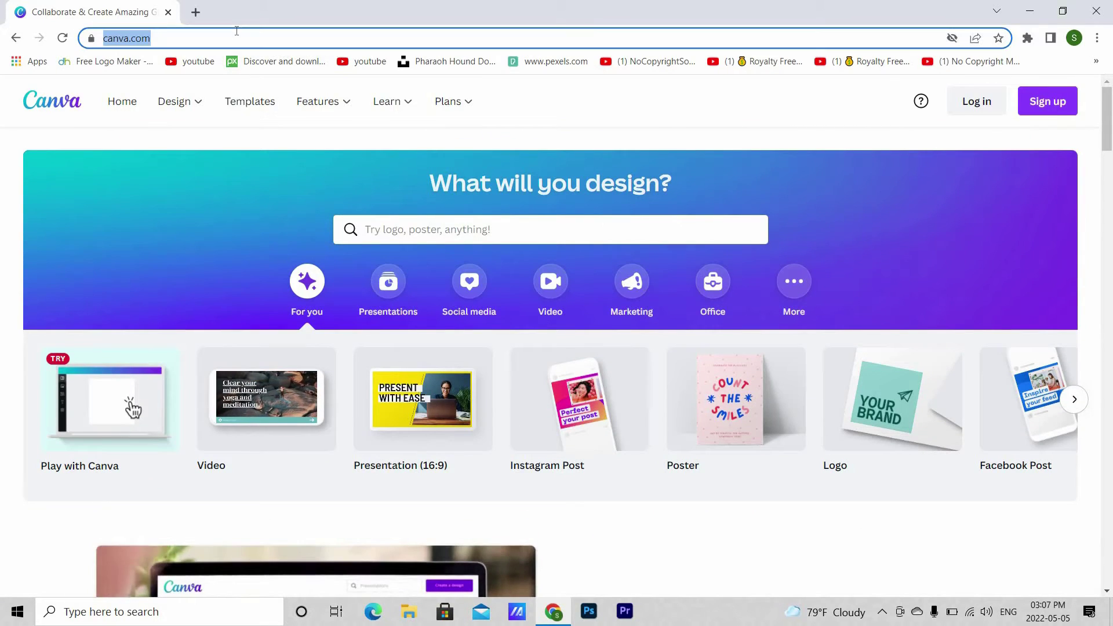
type("//www.")
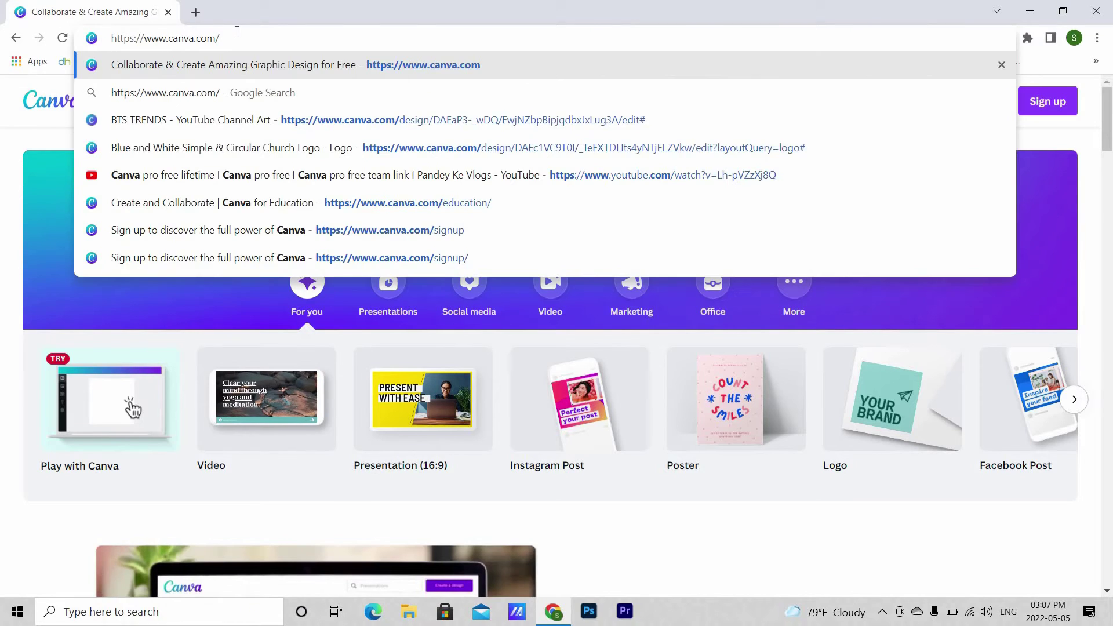
type("education")
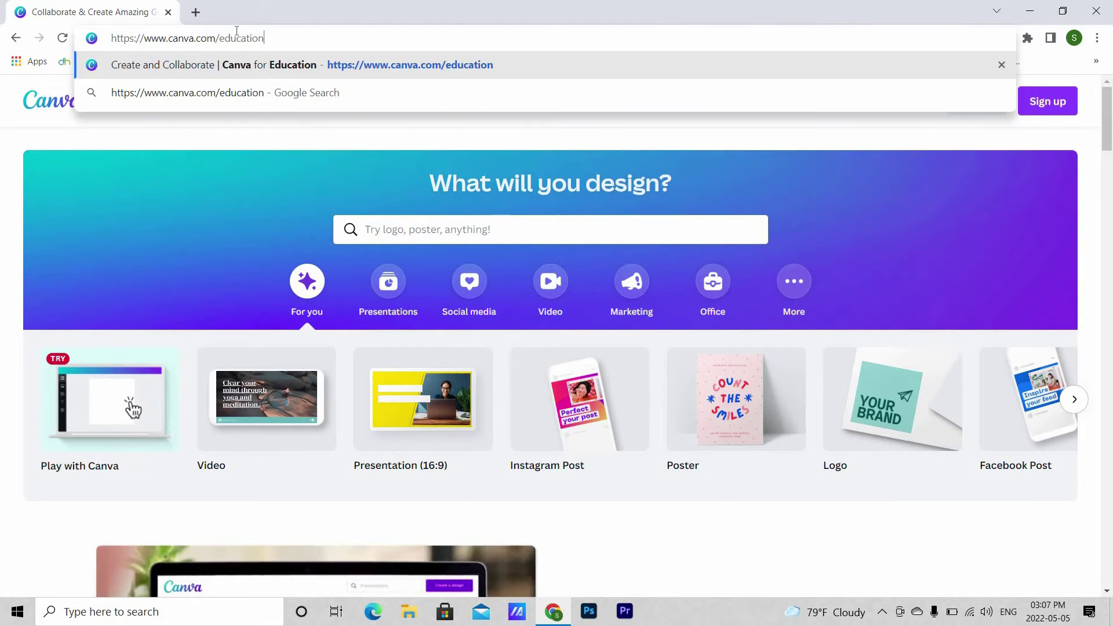
key("Return")
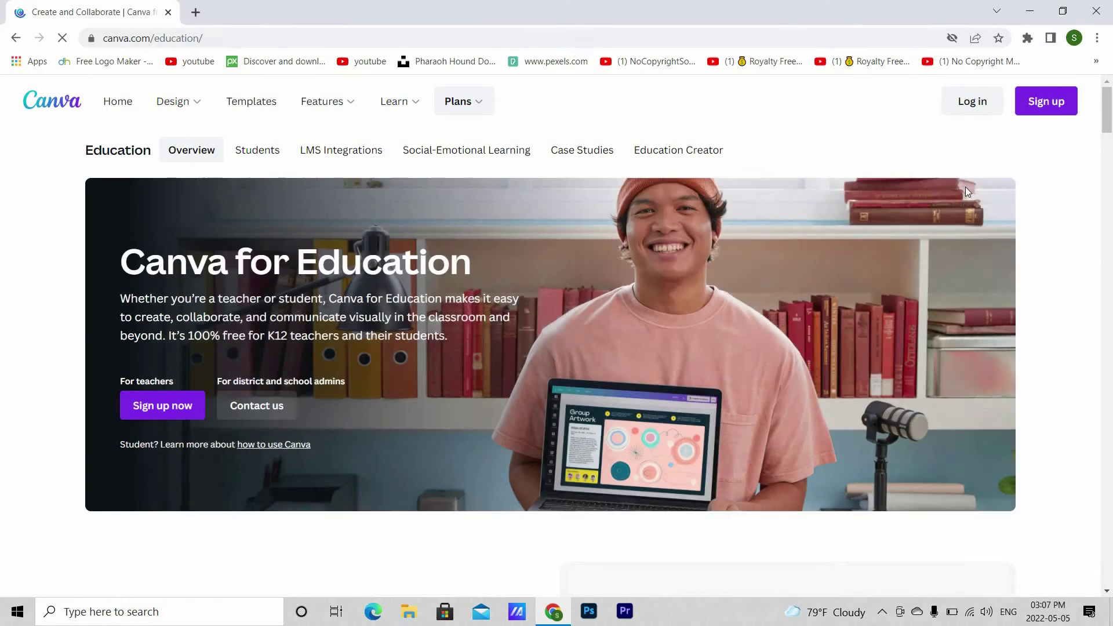
scroll(637, 363, "down", 6)
scroll(640, 368, "down", 7)
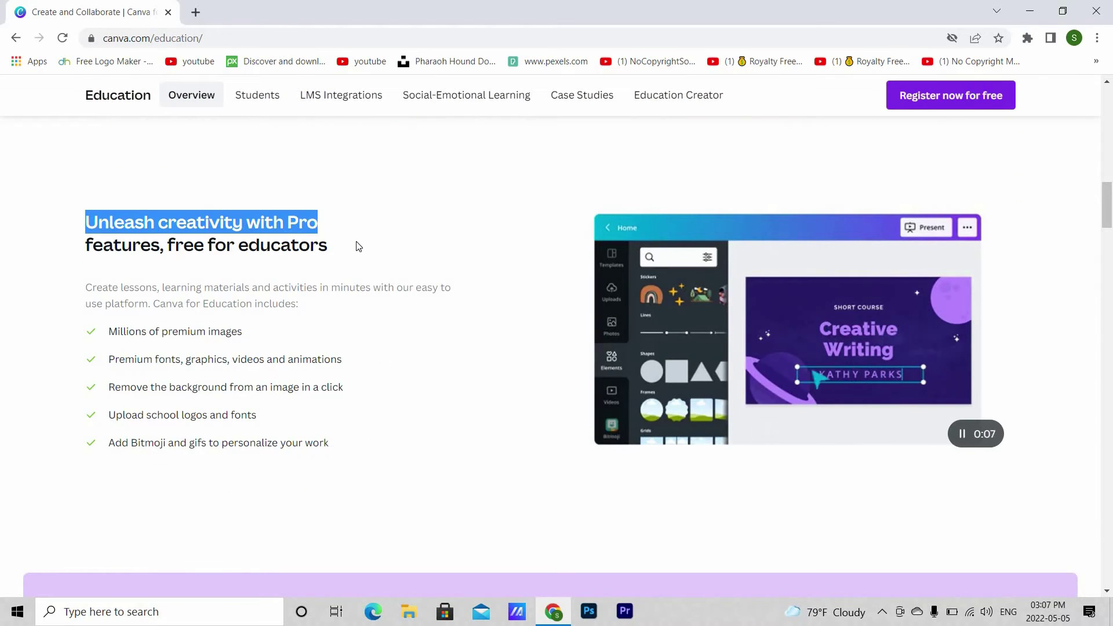
left_click_drag(358, 246, 355, 246)
left_click(355, 246)
scroll(356, 246, "down", 10)
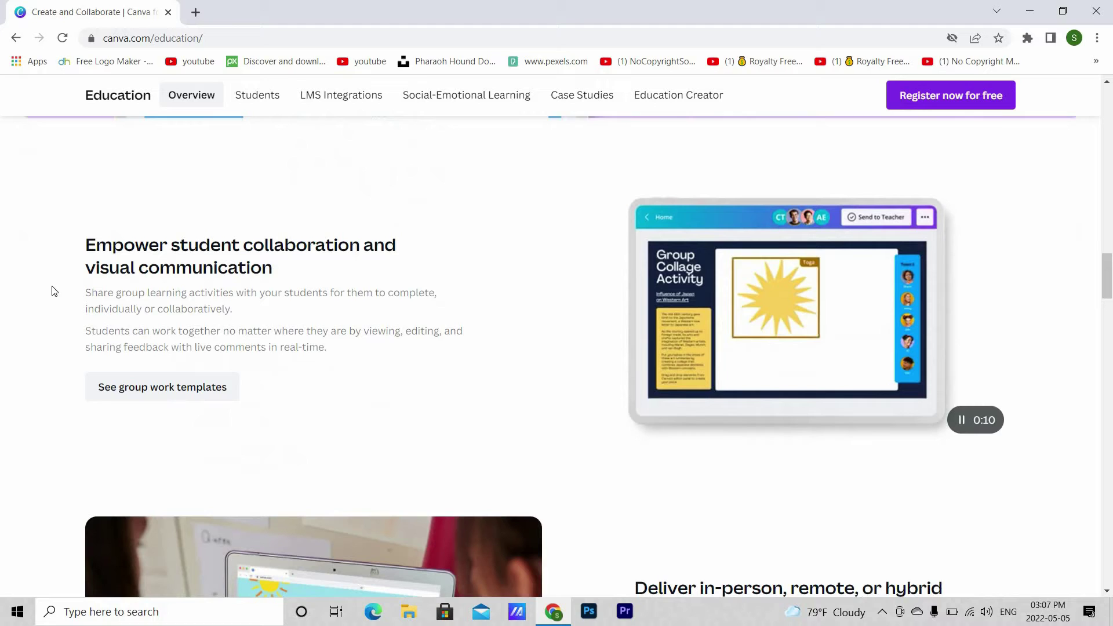
scroll(612, 219, "up", 10)
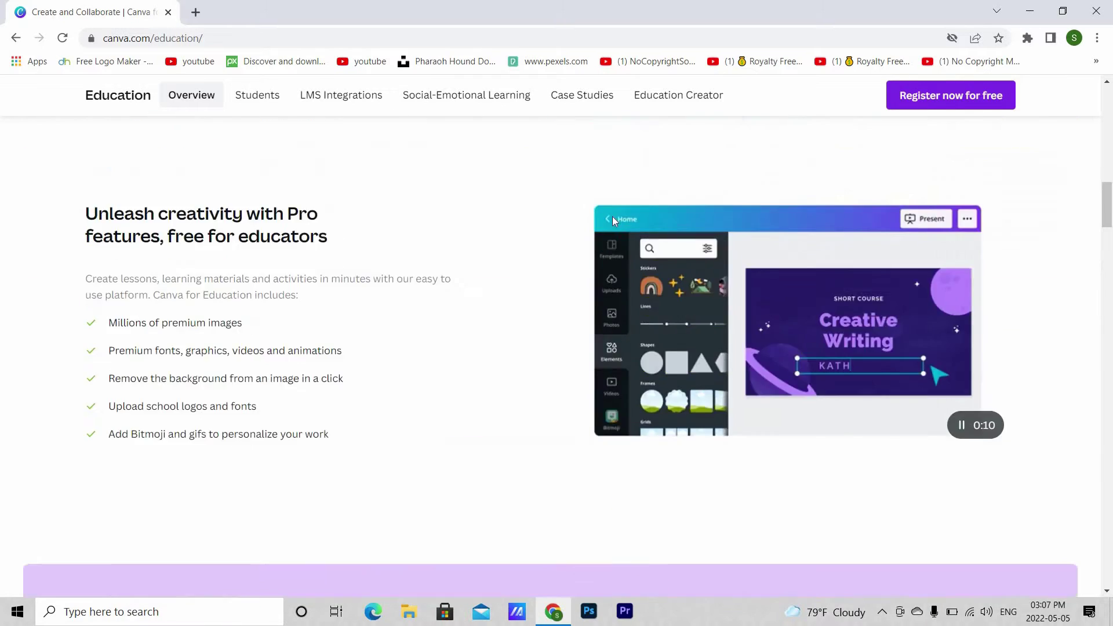
scroll(613, 219, "up", 10)
Start a Canva sign-up with an email address and pass the bicycle reCAPTCHA.
left_click(1042, 109)
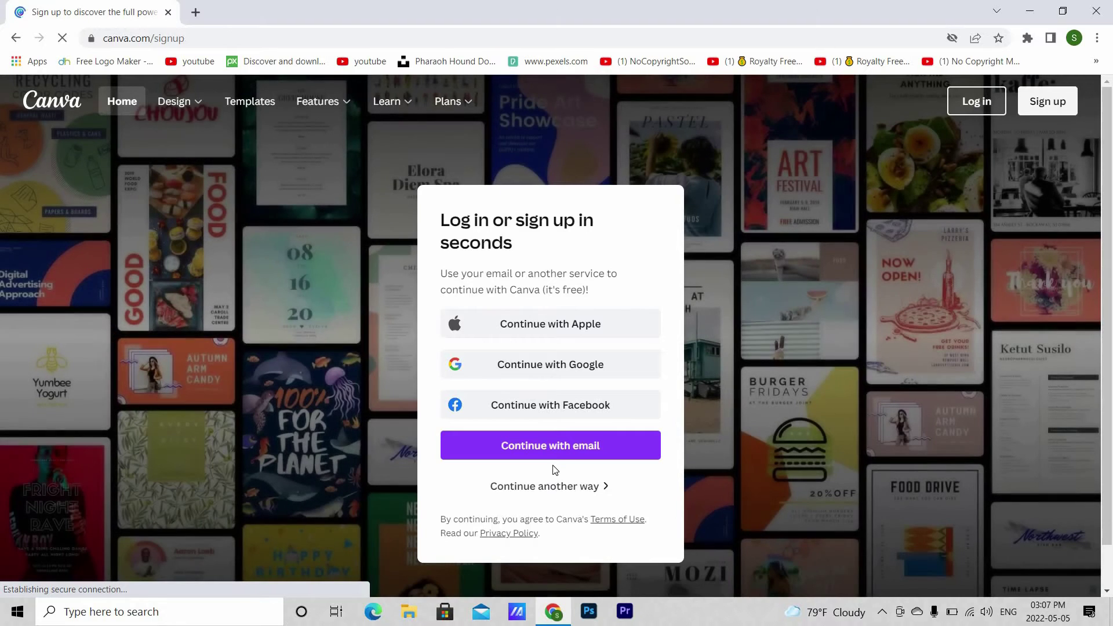
left_click(550, 445)
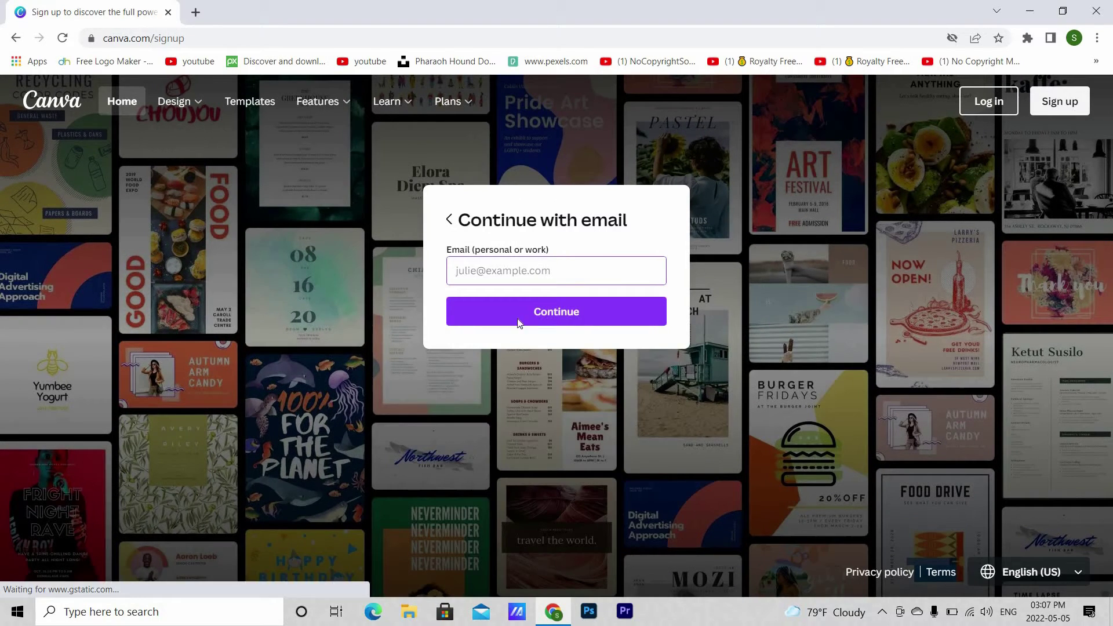
left_click(522, 272)
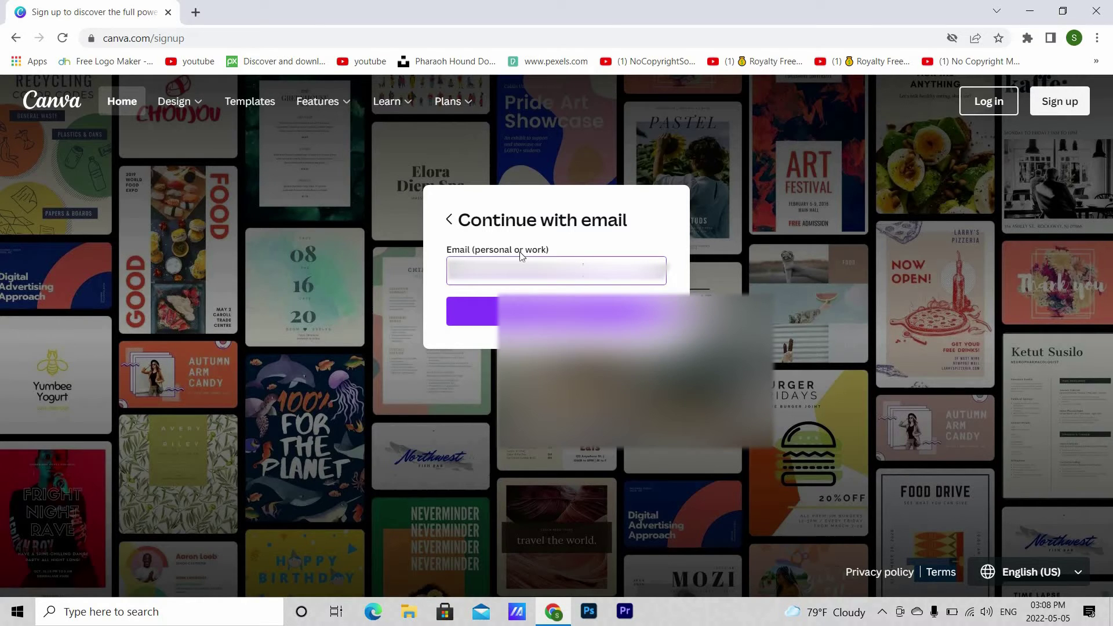
left_click(547, 313)
left_click(566, 311)
left_click(524, 307)
left_click(582, 238)
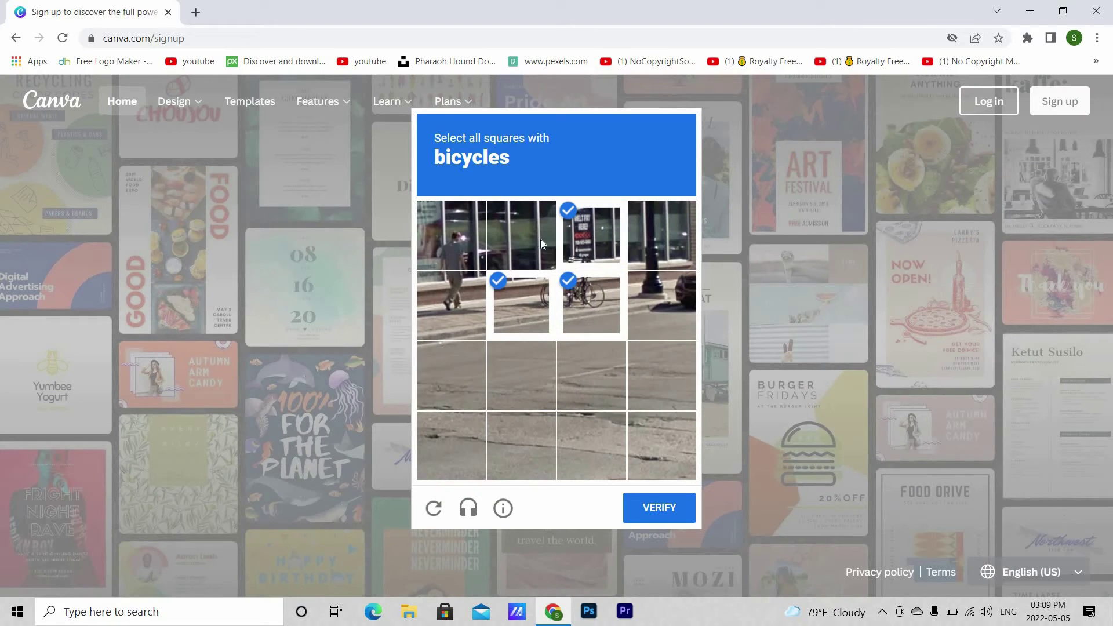
left_click(673, 506)
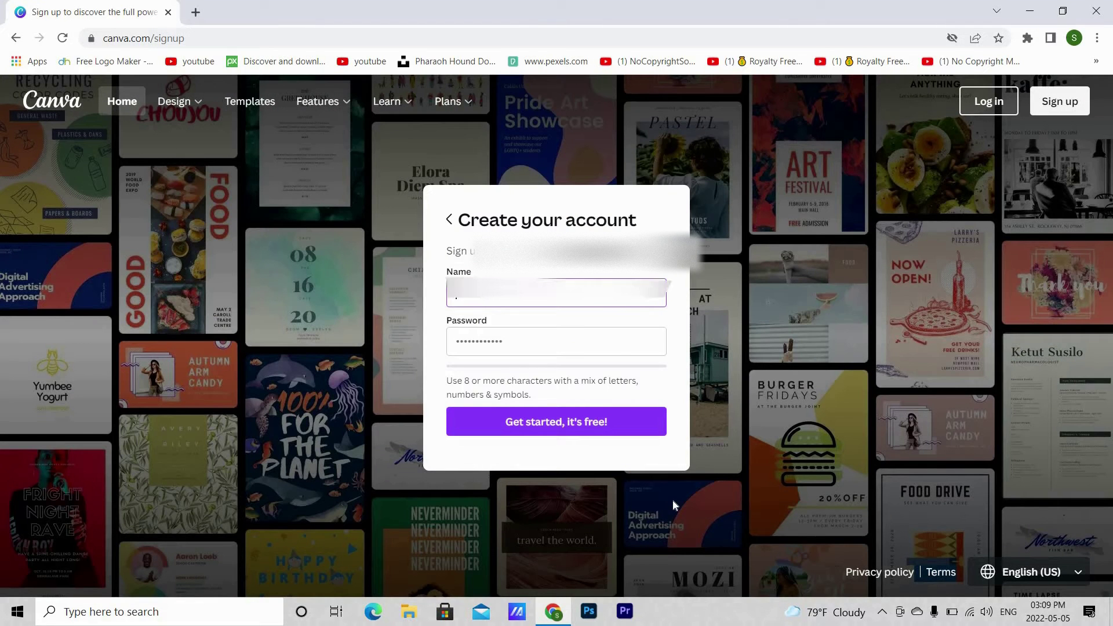
Enter a name and account password, then create the account with Get started.
type("username")
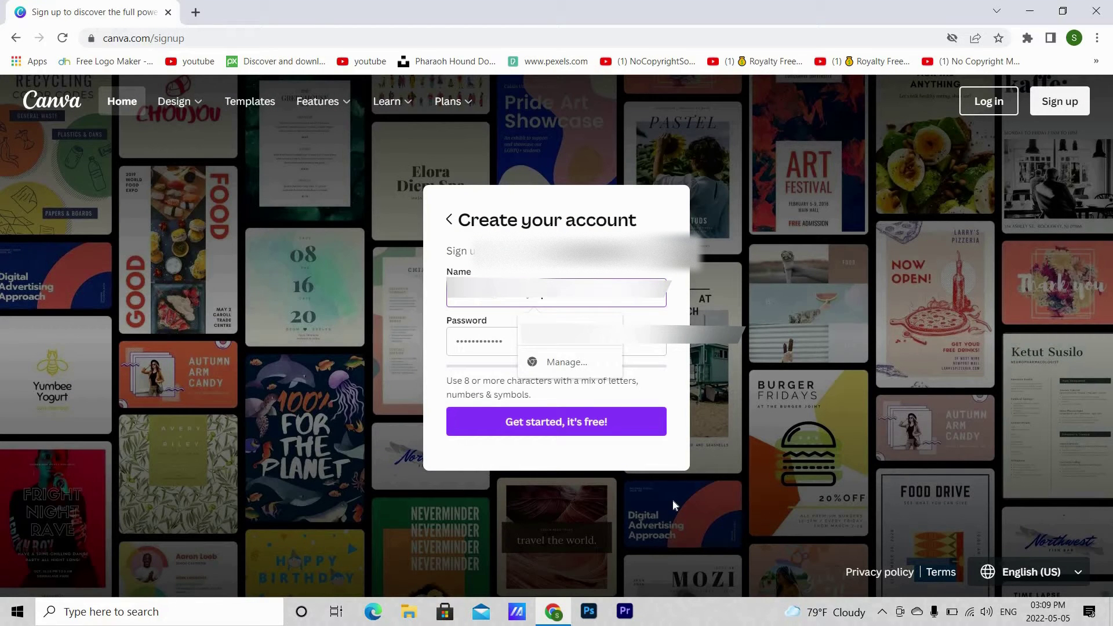
left_click(506, 351)
type("••••••••")
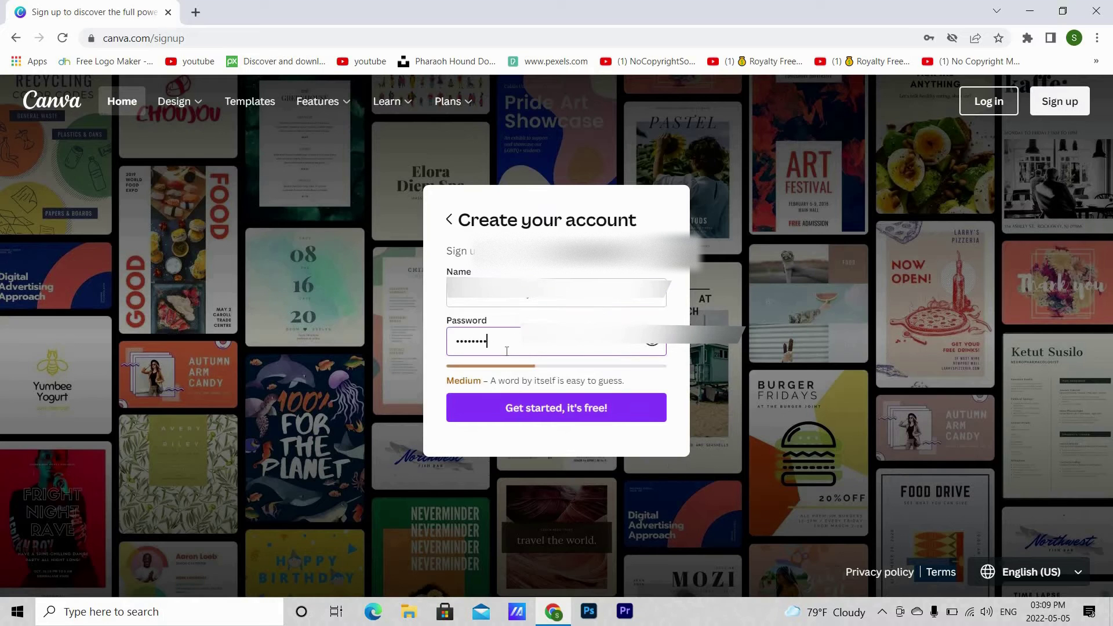
left_click(520, 408)
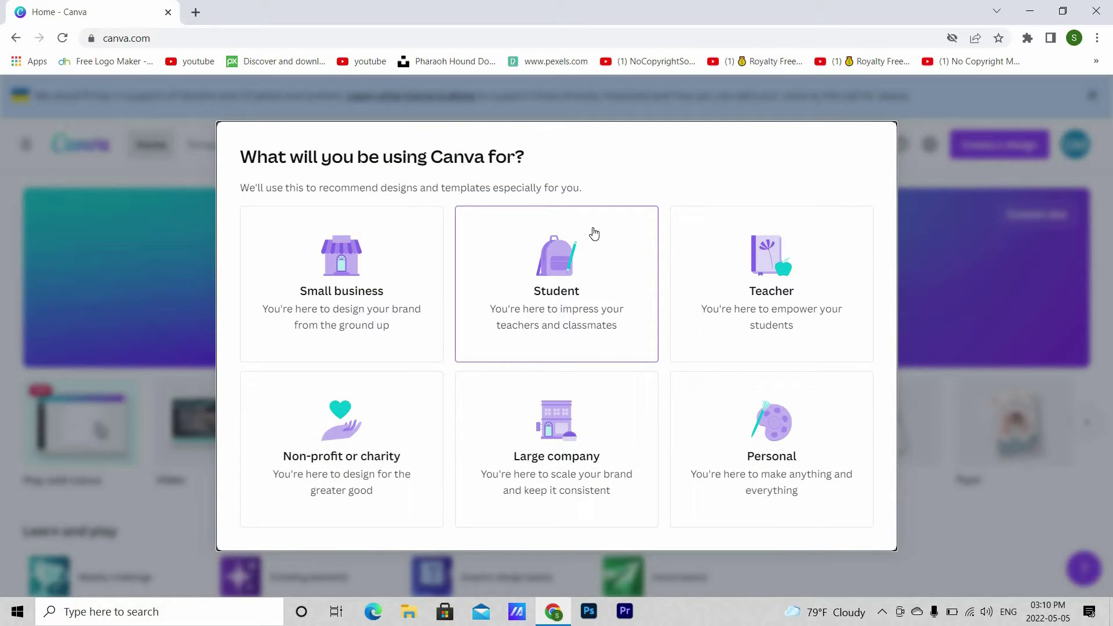
Answer the onboarding survey with Student and University as the school year.
left_click(567, 275)
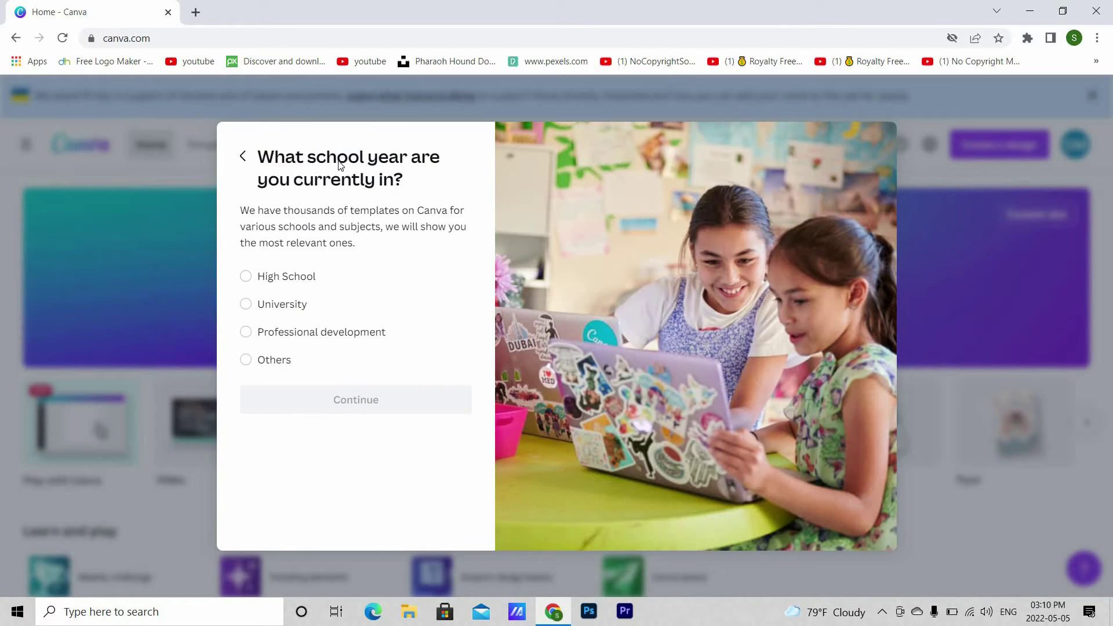
left_click(247, 306)
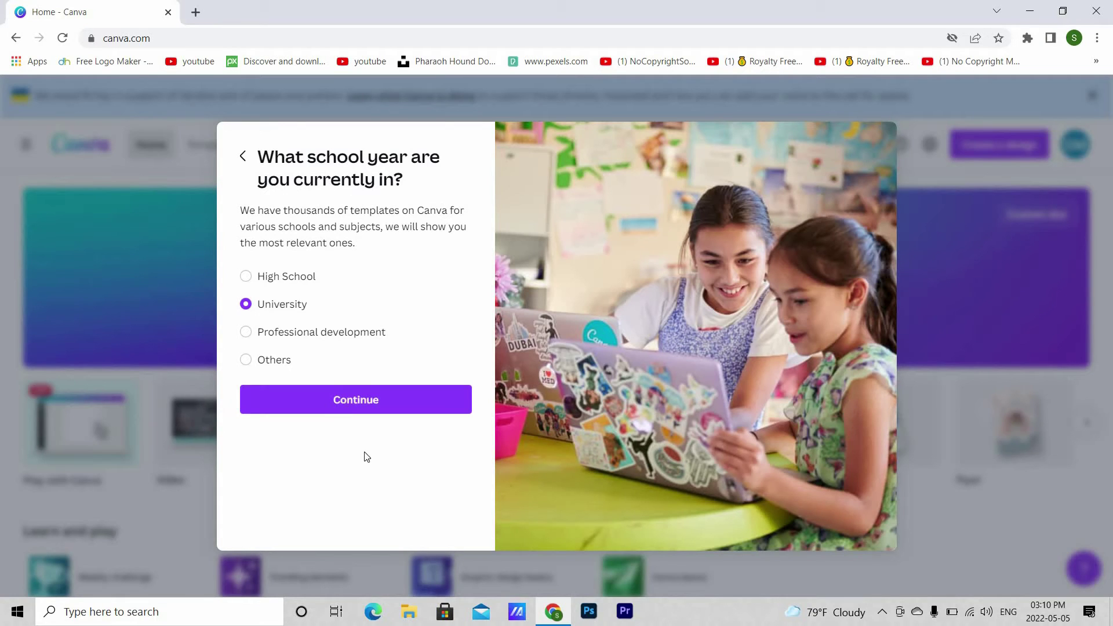
left_click(344, 404)
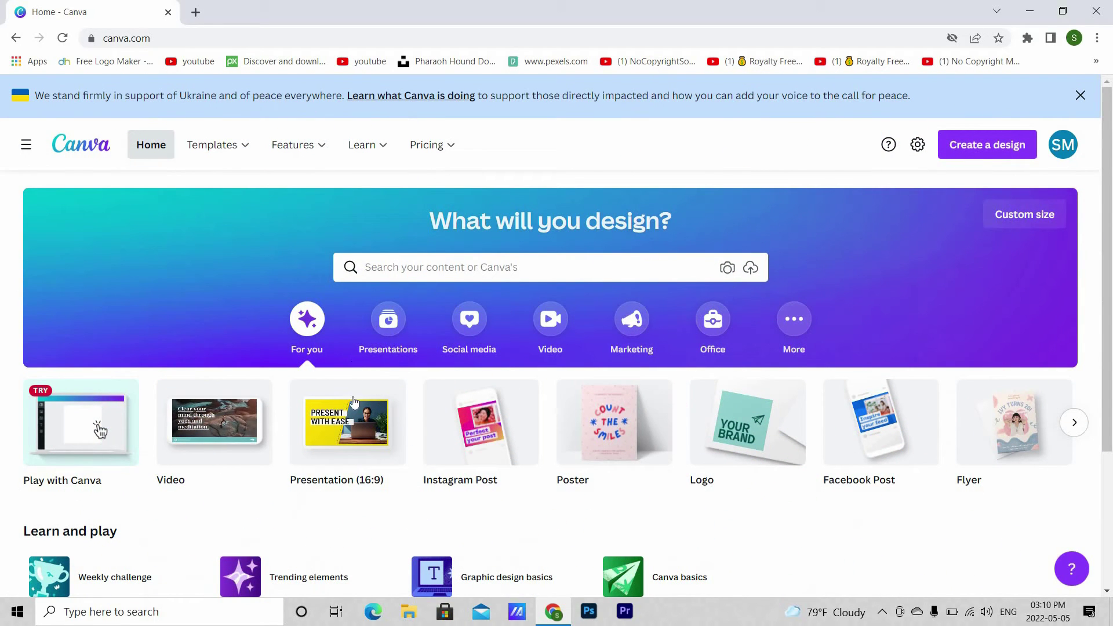
Show the Free versus Canva Pro plan comparison from the navigation sidebar.
left_click(23, 143)
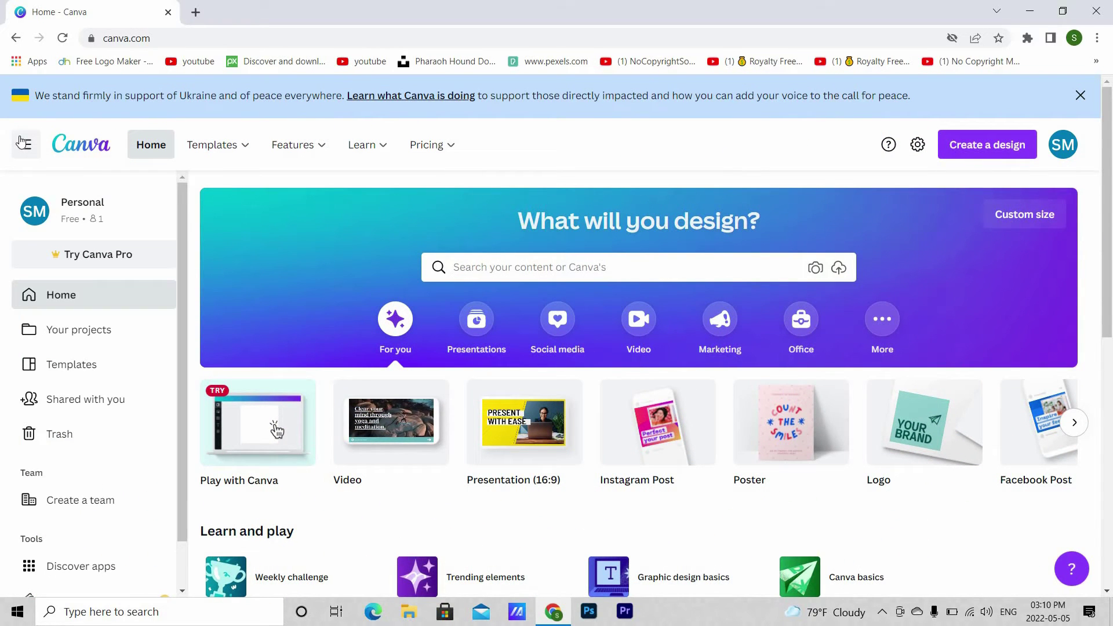
left_click(95, 262)
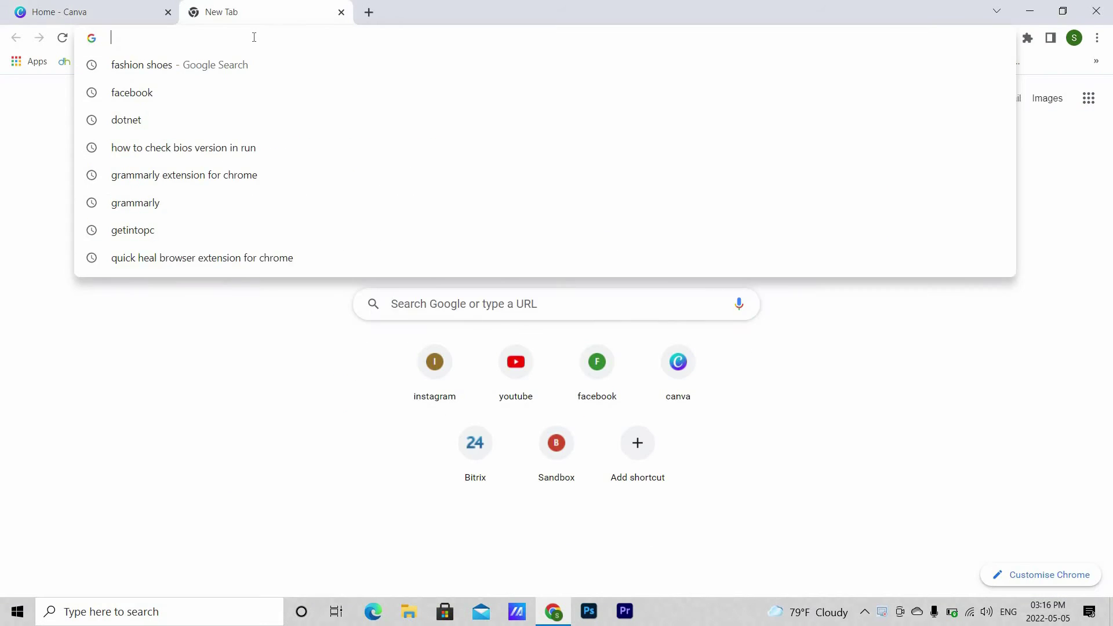
Load canva.com/education, scroll the page, and sign up for Canva for Education.
type("canva.com")
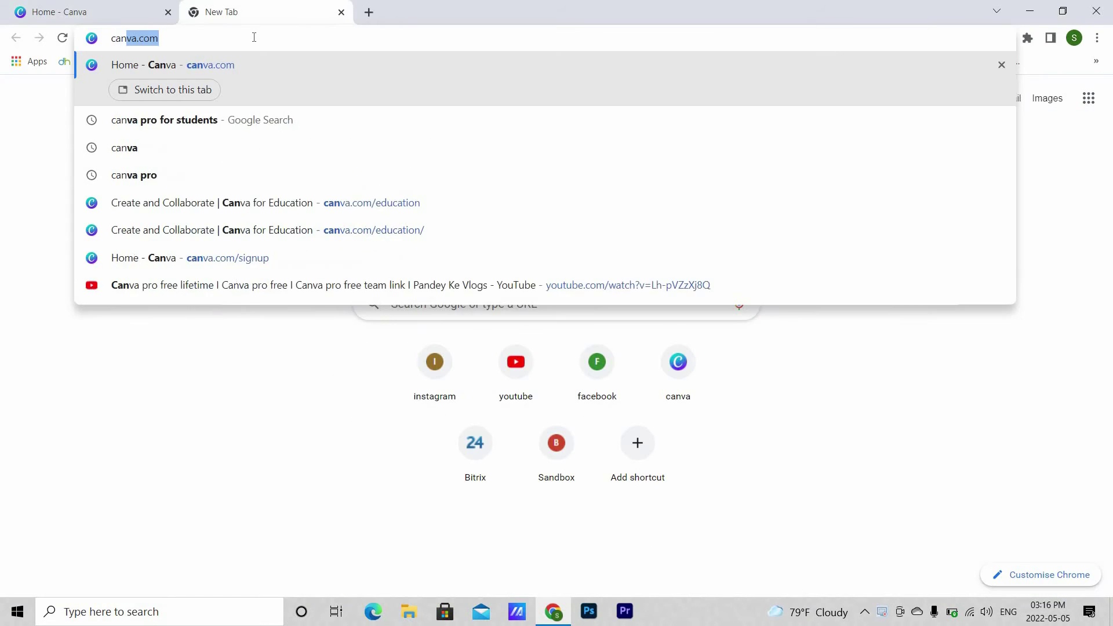
type("/e")
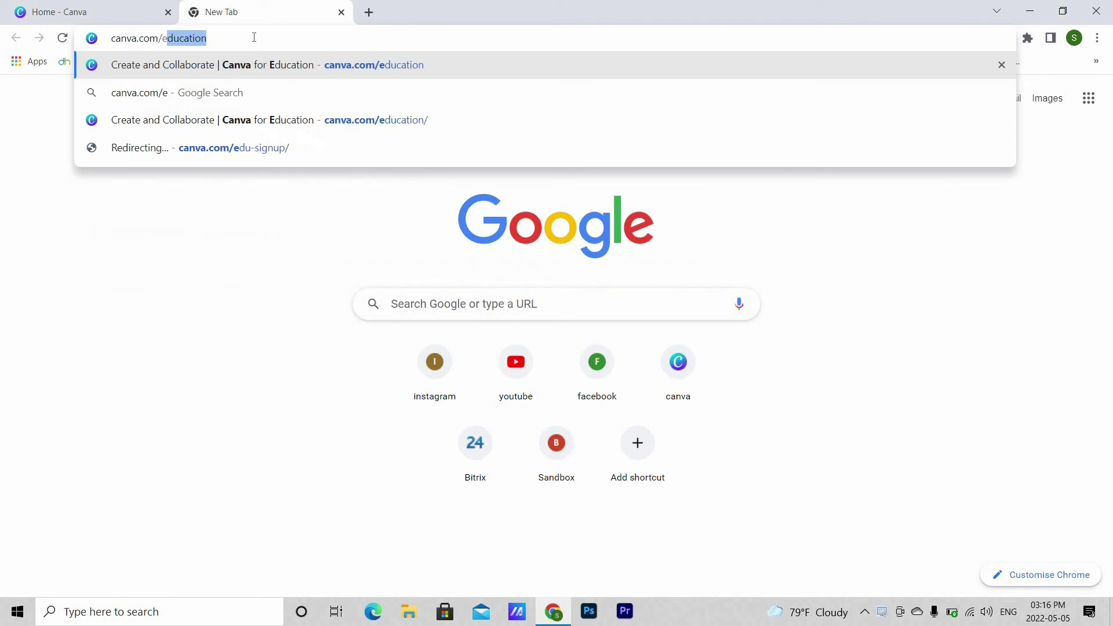
type("du")
key("Return")
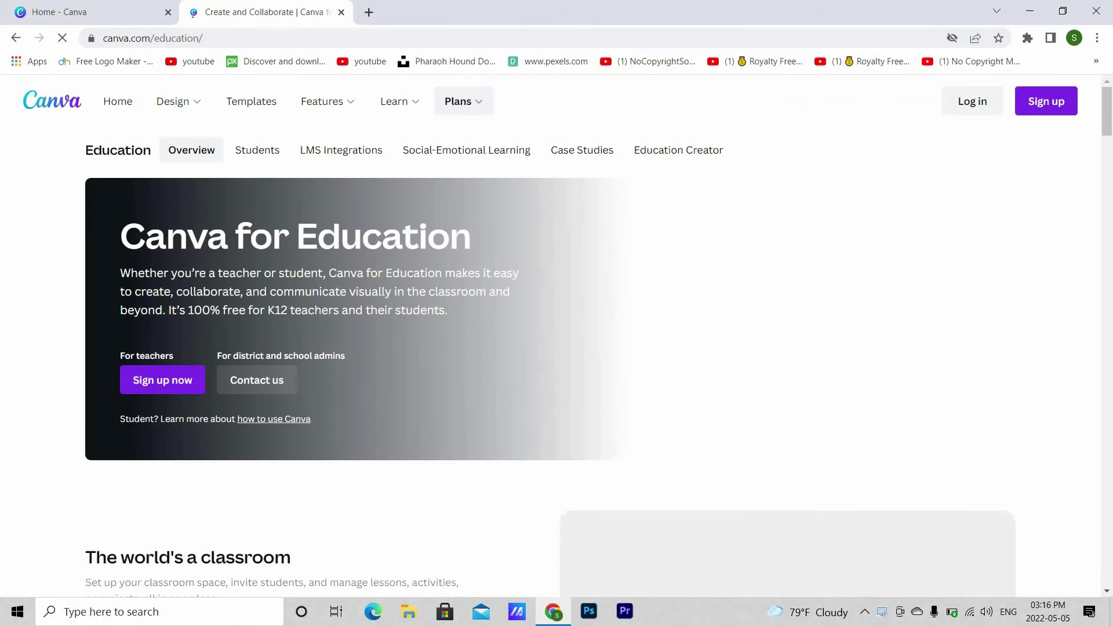
scroll(200, 446, "down", 5)
scroll(200, 445, "down", 20)
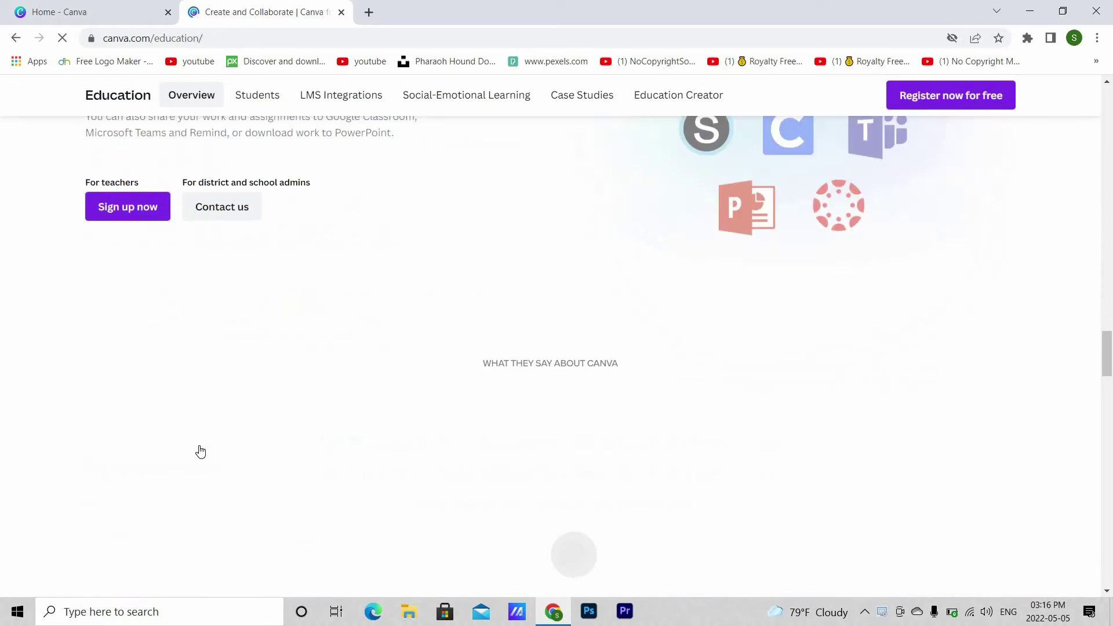
scroll(198, 445, "up", 10)
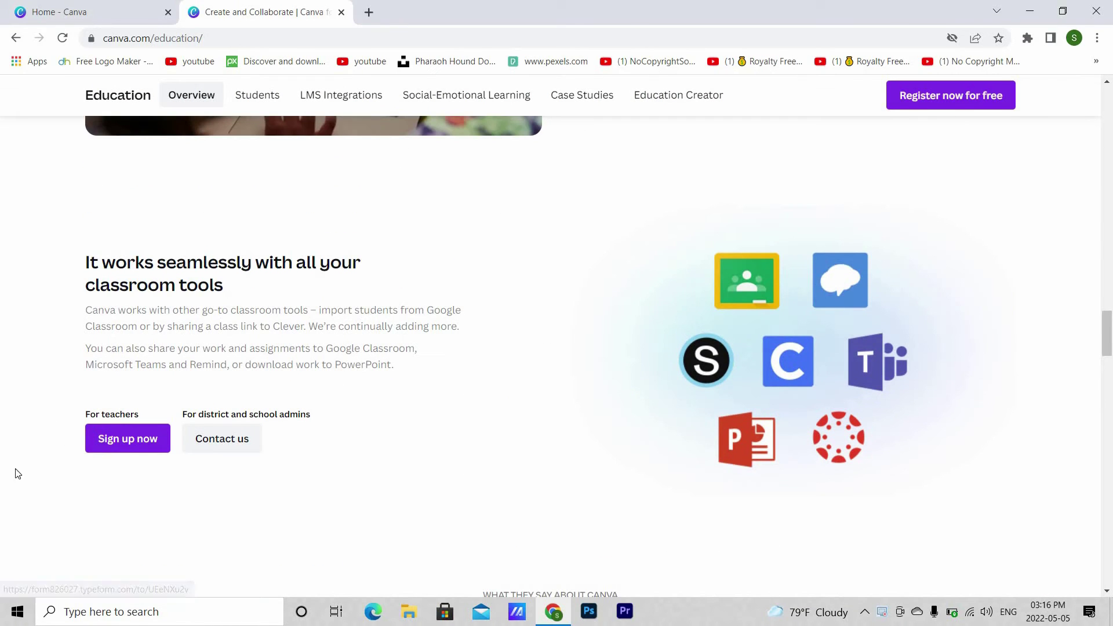
left_click(123, 441)
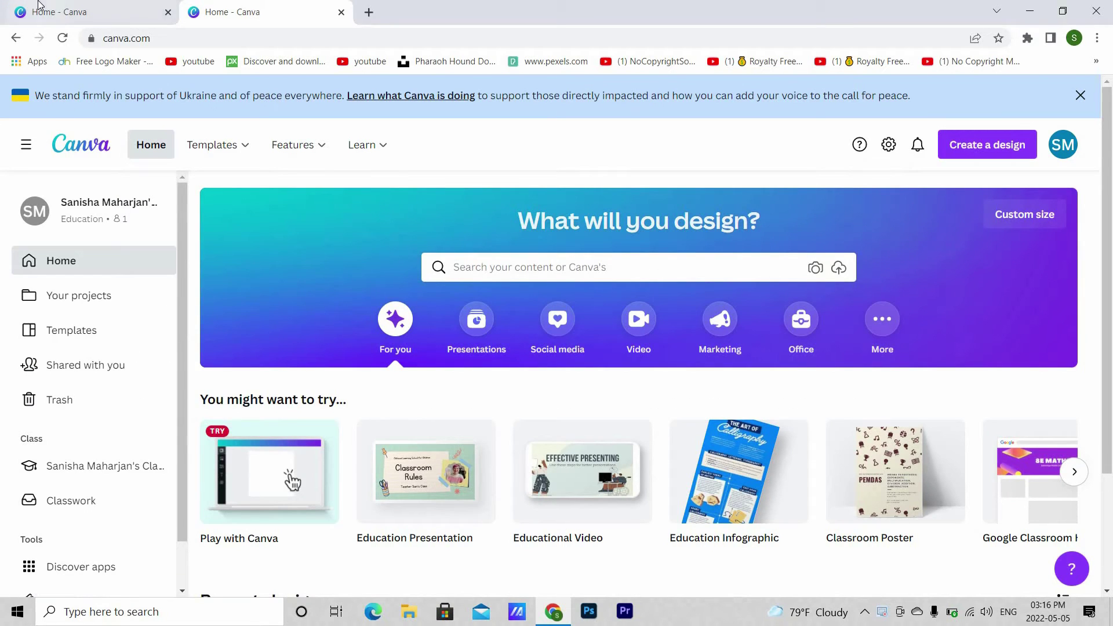
Close the older Canva tab and view the class's shared designs page from the account menu.
left_click(168, 42)
left_click(168, 12)
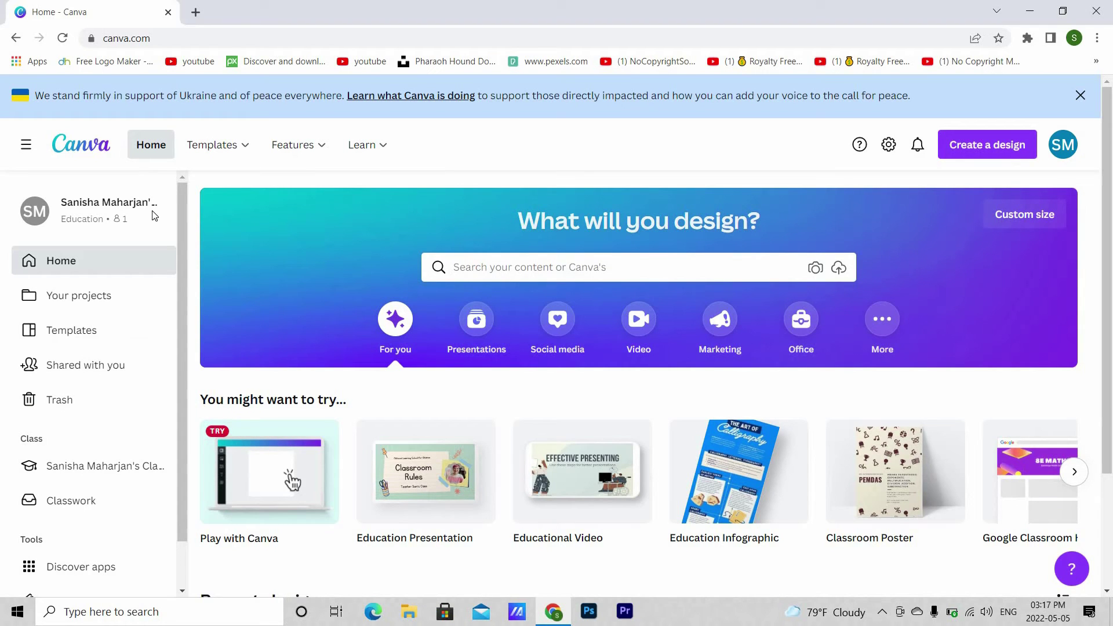
scroll(117, 295, "down", 2)
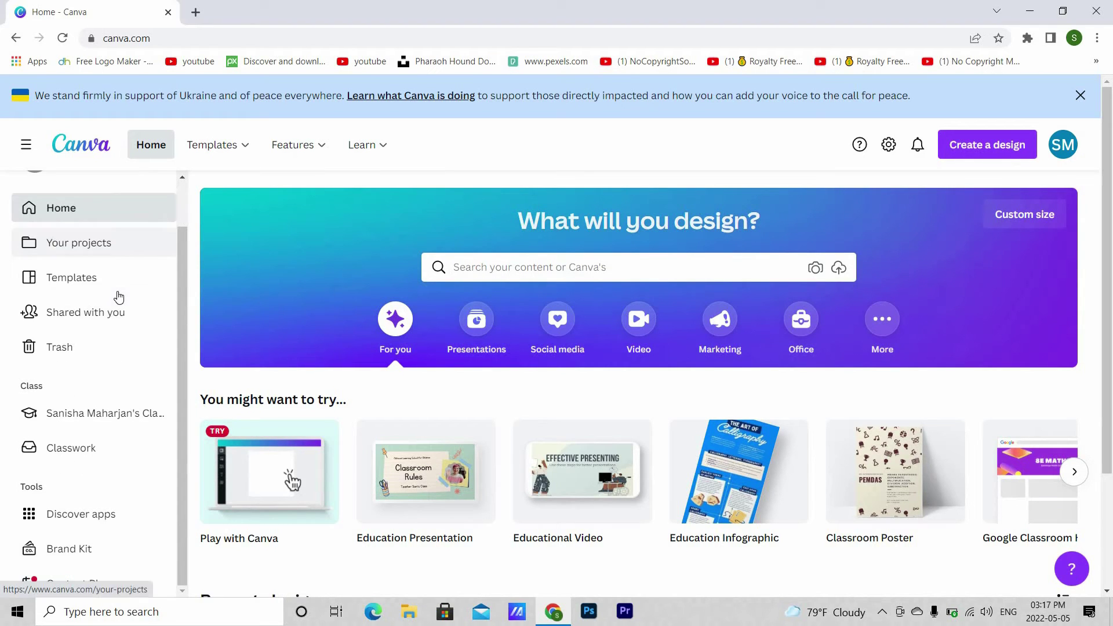
scroll(412, 373, "down", 7)
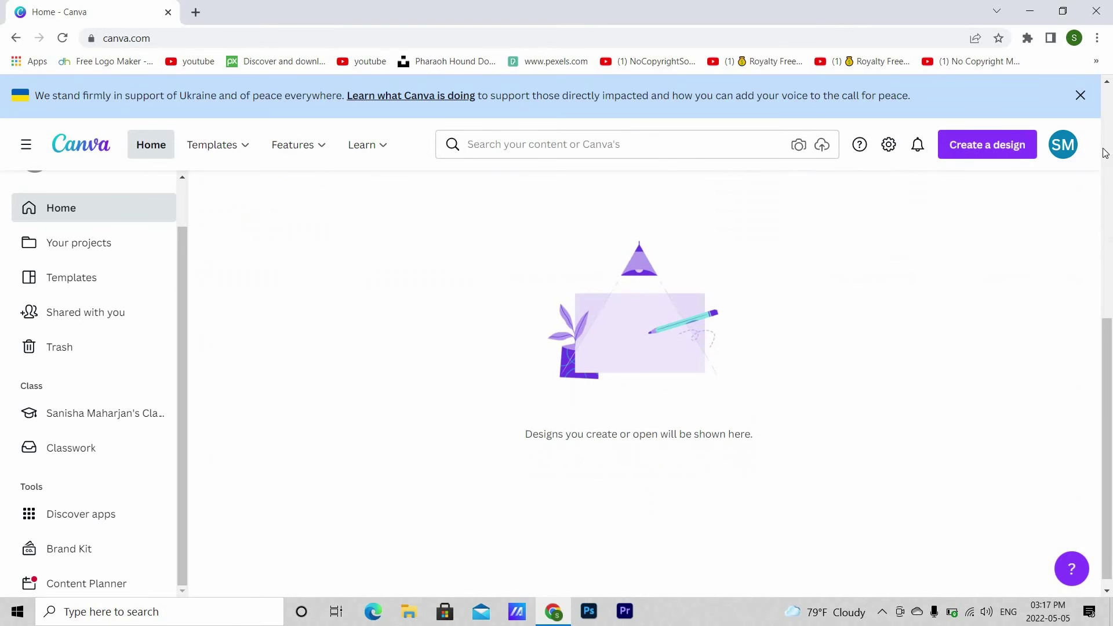
left_click(1055, 150)
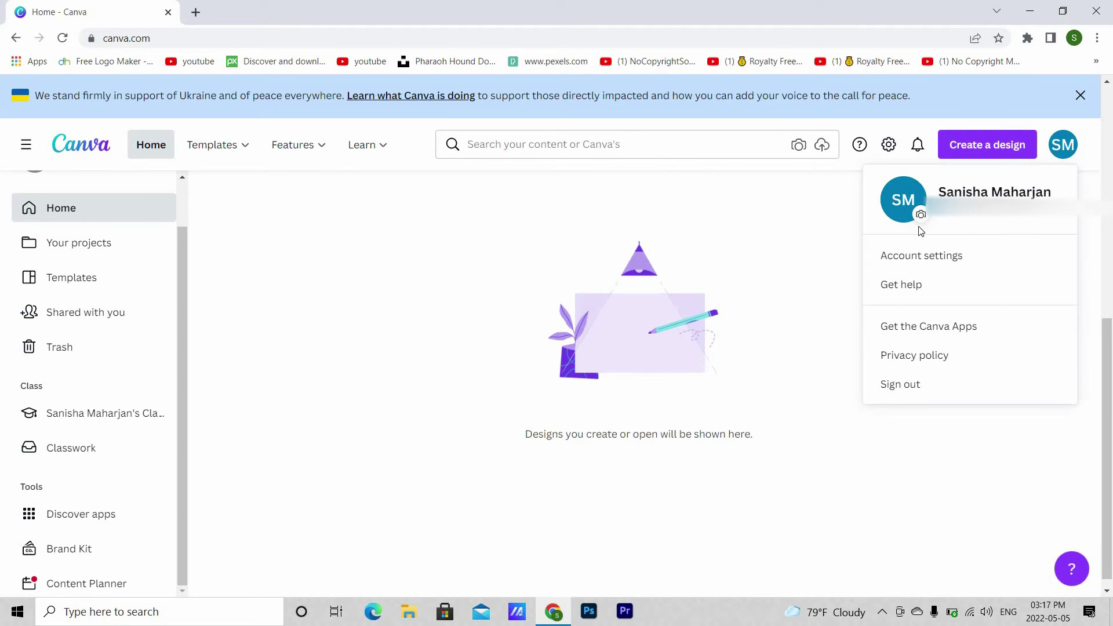
left_click(966, 218)
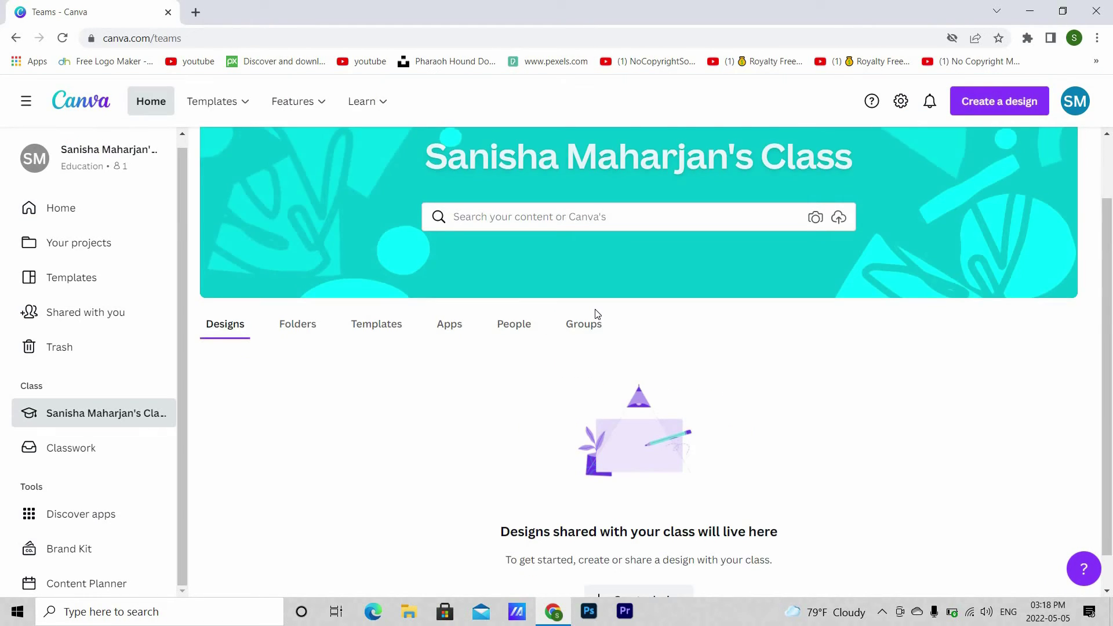
scroll(597, 314, "down", 1)
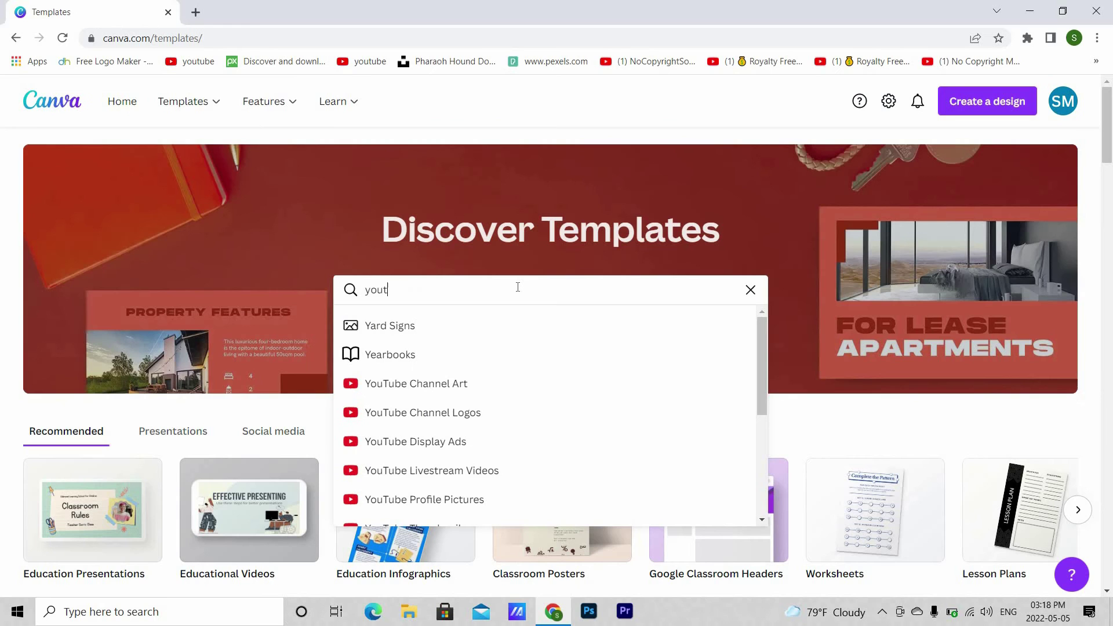
Search 'youtube thumbnail' templates and customize the Dark Blue Red White news thumbnail.
type("bnail")
key("Return")
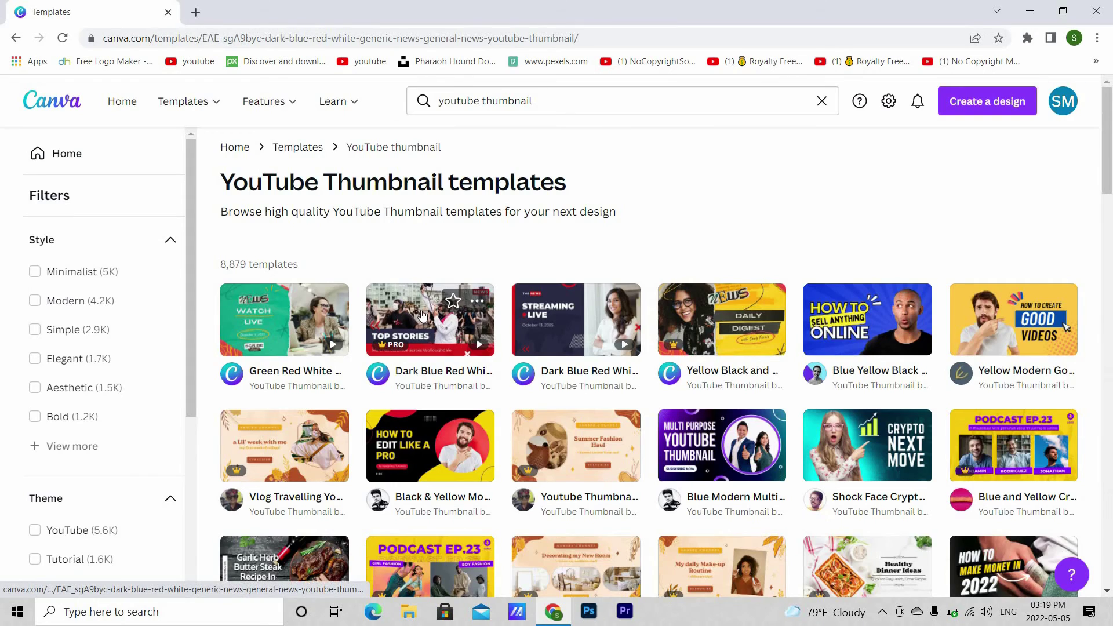
left_click(422, 316)
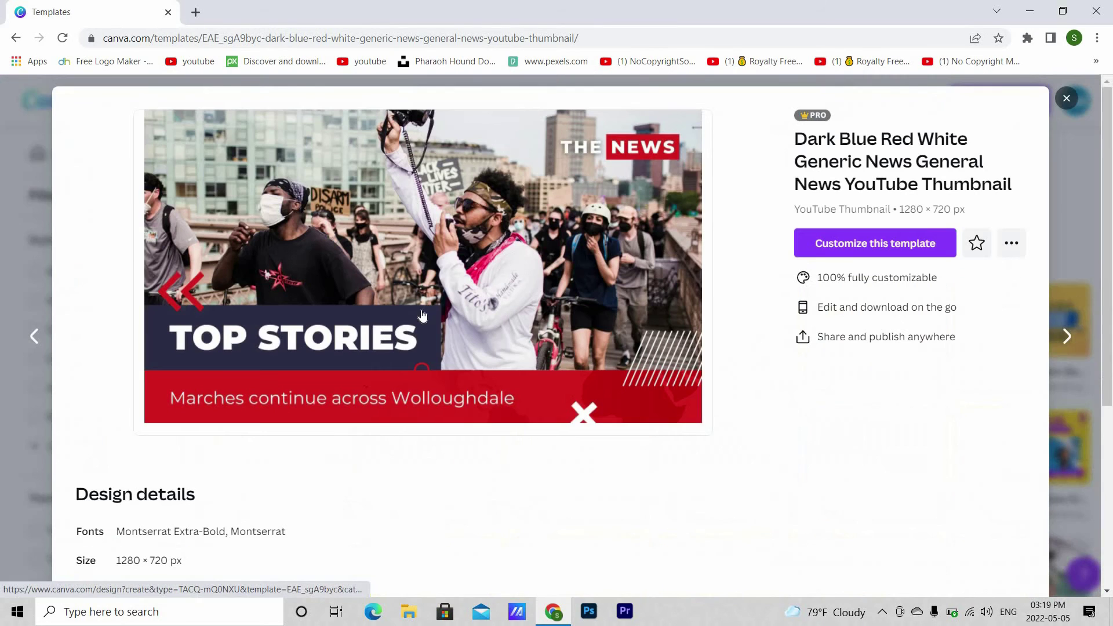
left_click(843, 242)
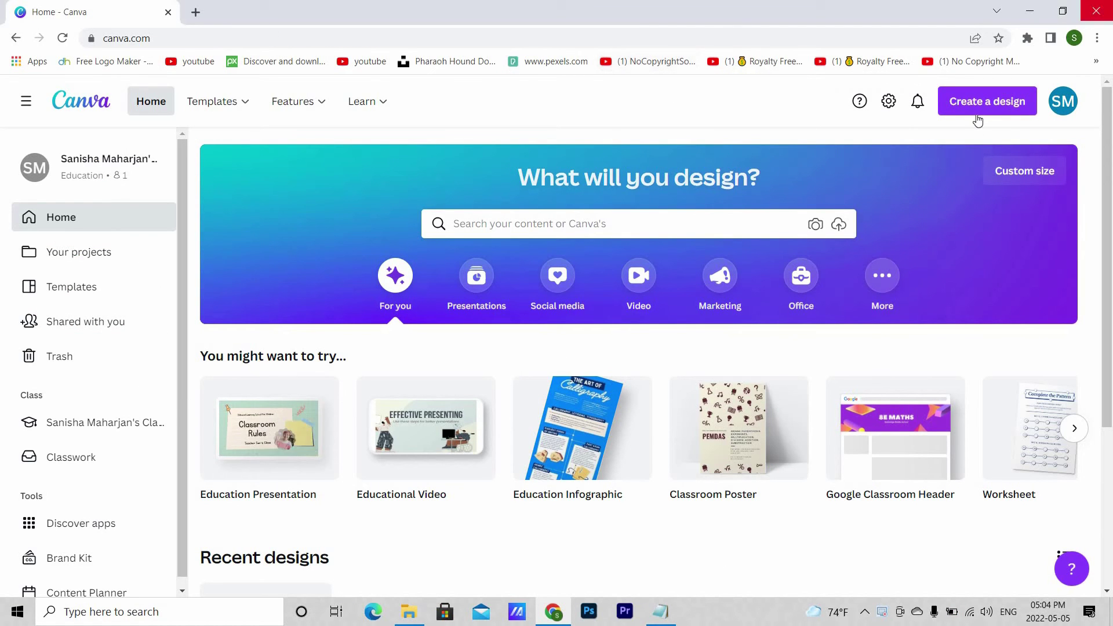
Create a new Education Presentation design.
left_click(963, 105)
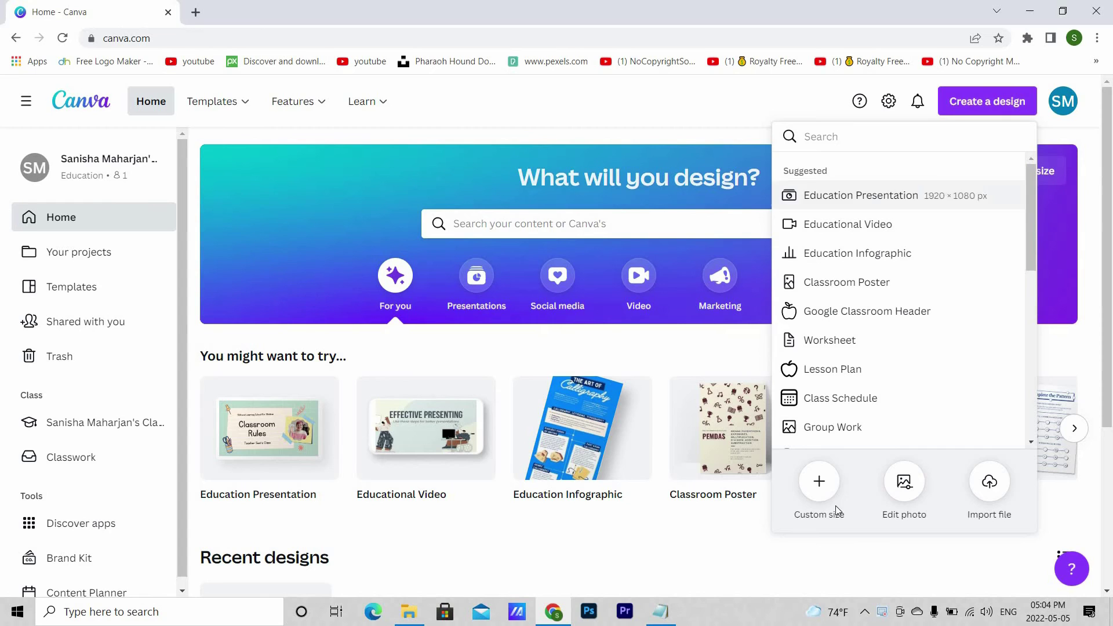
left_click(818, 480)
type("19")
left_click(856, 335)
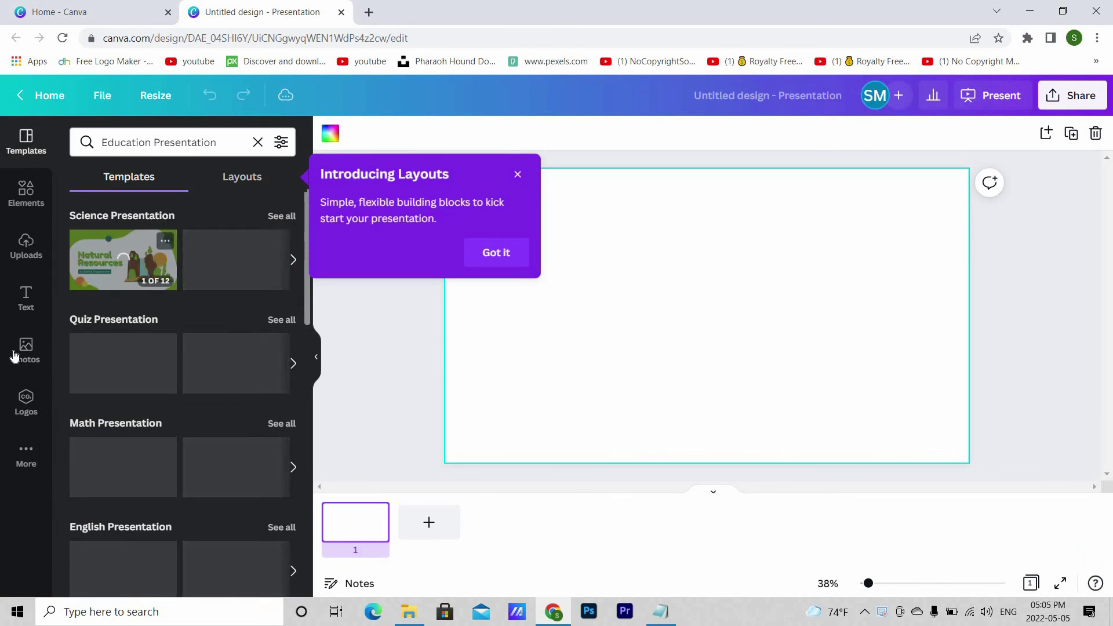
Add the woman-with-eggs stock photo and set the slide background to black.
left_click(26, 348)
scroll(127, 279, "down", 5)
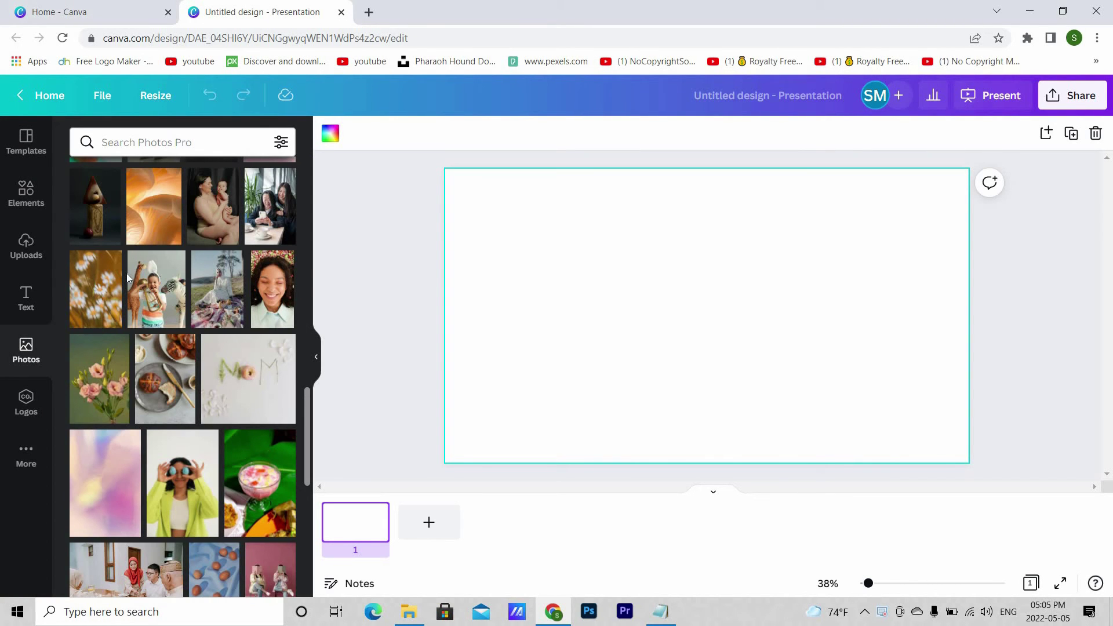
scroll(127, 277, "down", 5)
left_click(179, 211)
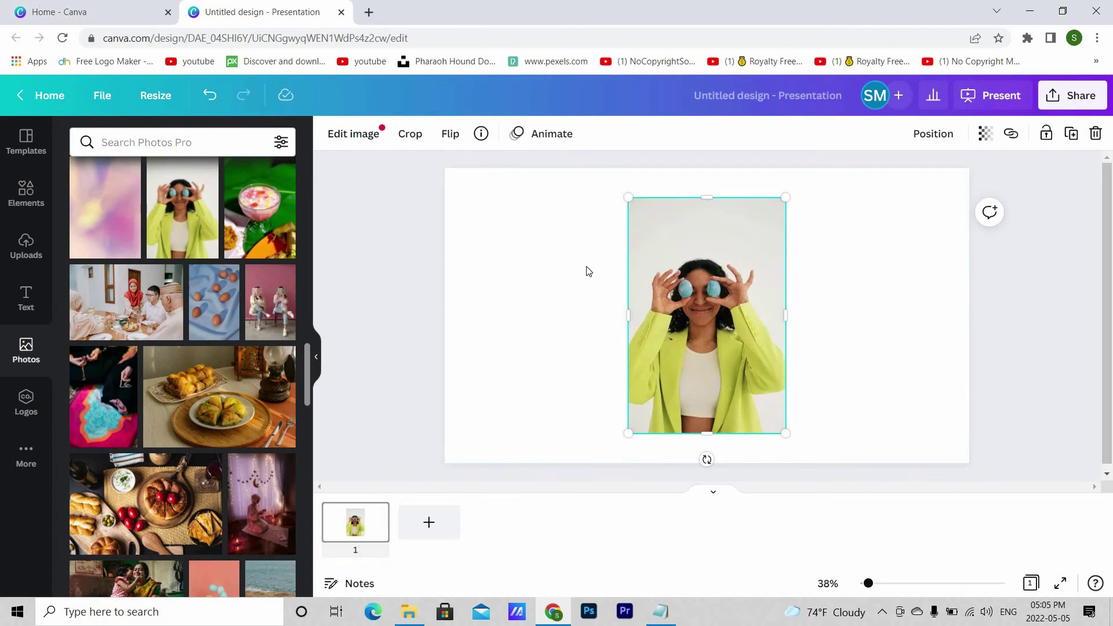
left_click(527, 229)
left_click(331, 133)
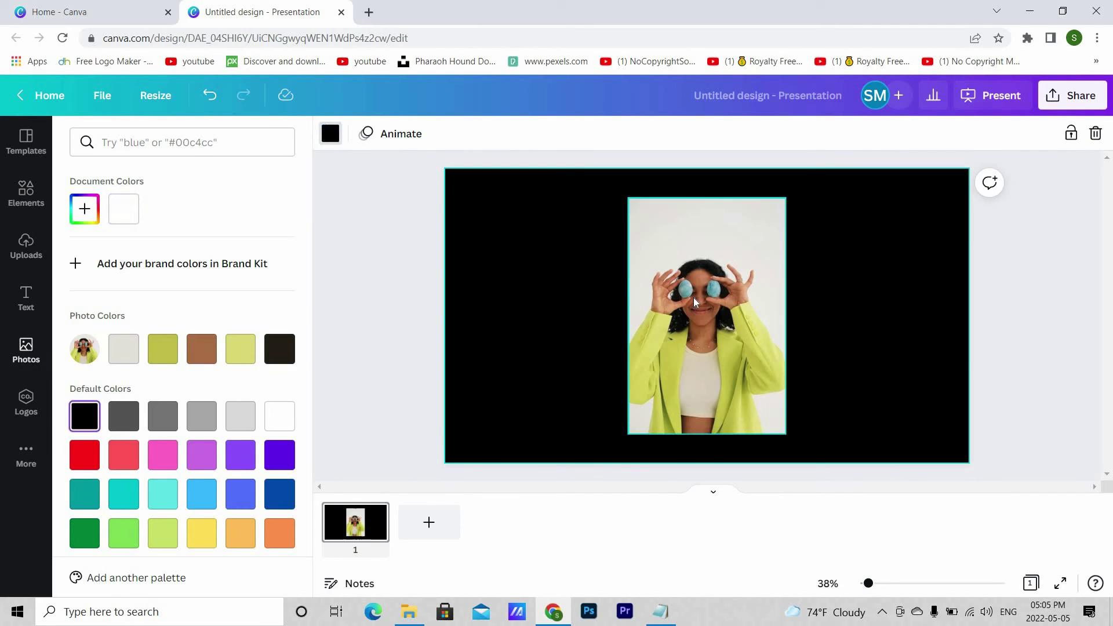
Remove the photo's background with BG Remover and nudge the cut-out into place.
left_click(695, 293)
left_click(360, 134)
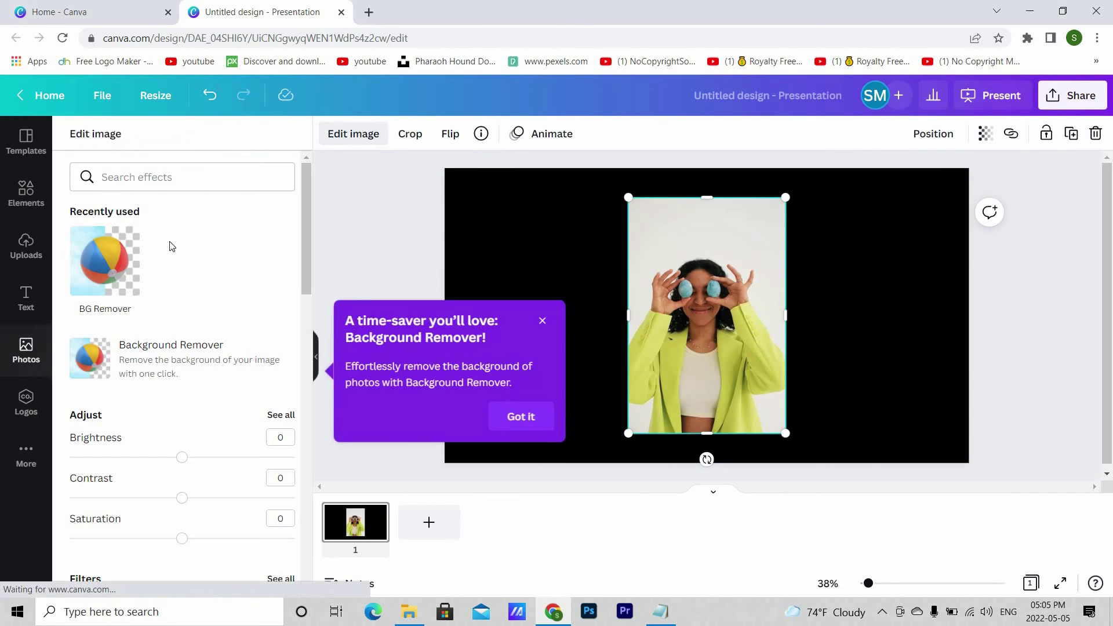
left_click(110, 300)
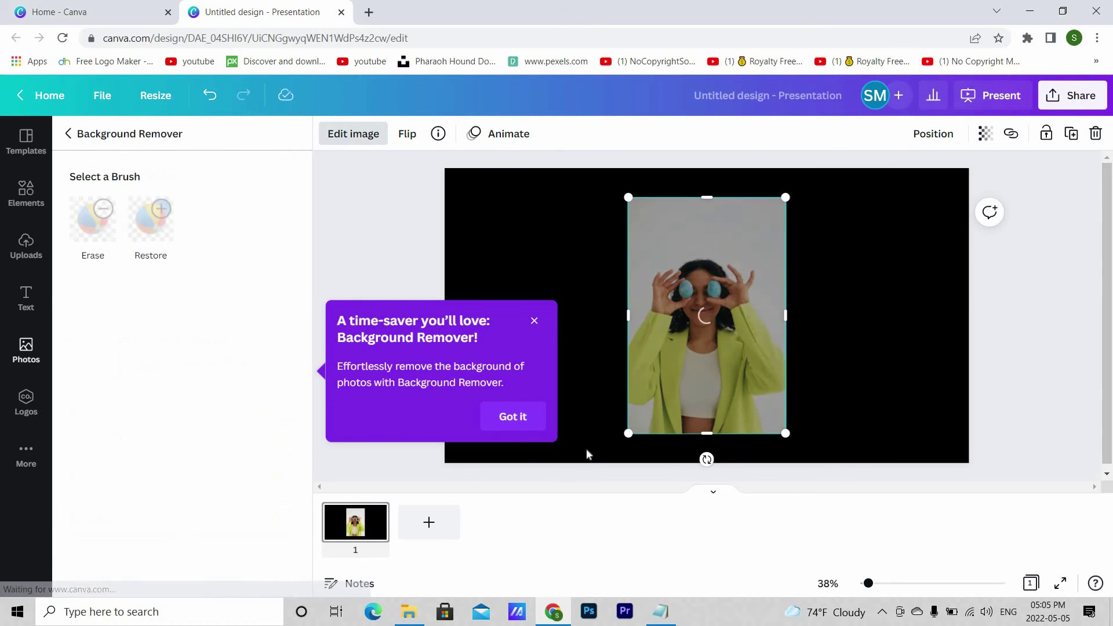
left_click(513, 417)
left_click_drag(718, 283, 702, 327)
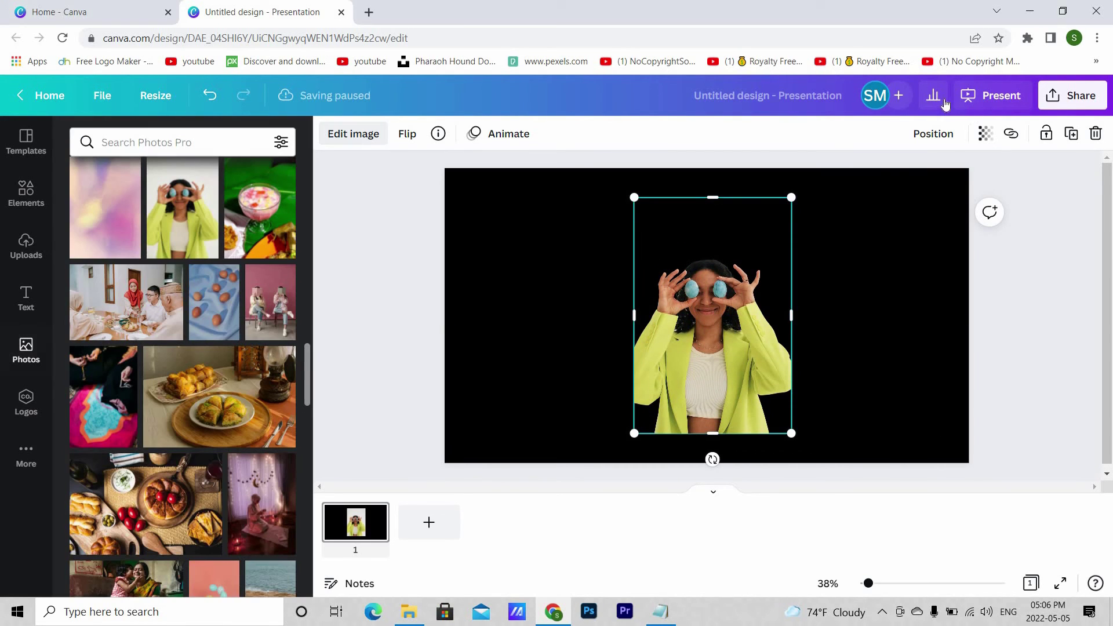
Deselect the photo and open the presentation's Download options, showing PNG at 1920 × 1080 px.
left_click(893, 287)
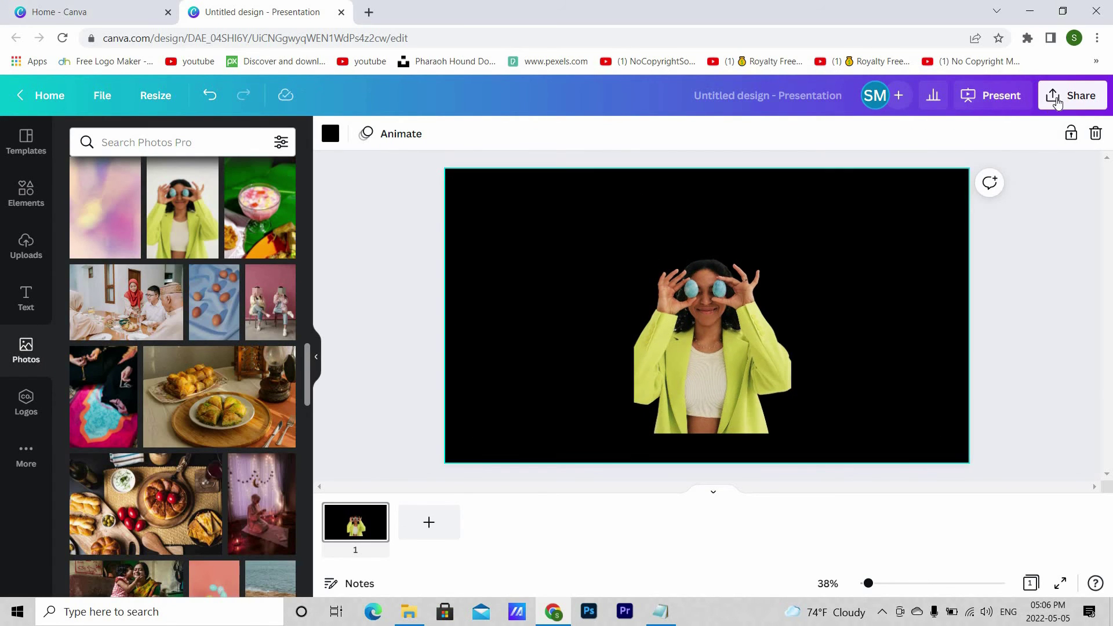
left_click(1057, 102)
scroll(898, 443, "down", 1)
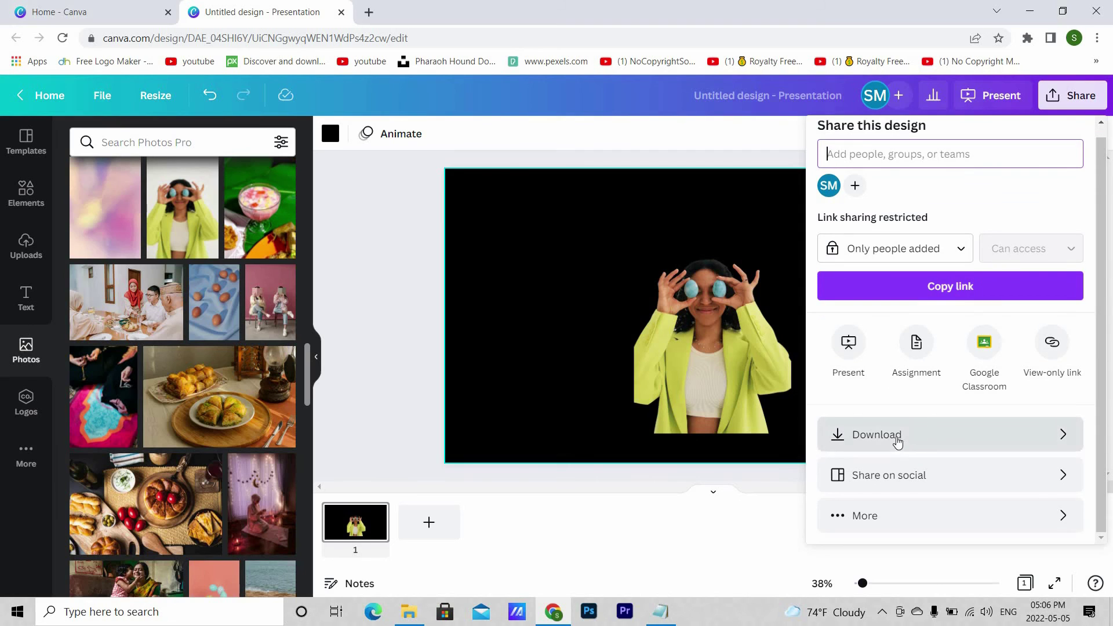
left_click(897, 443)
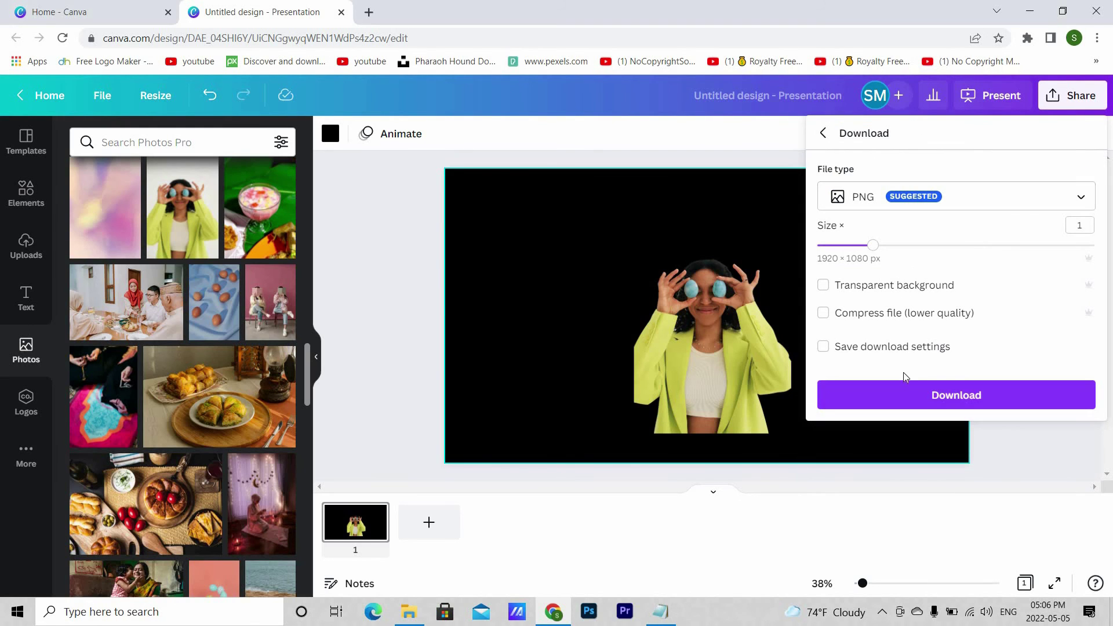